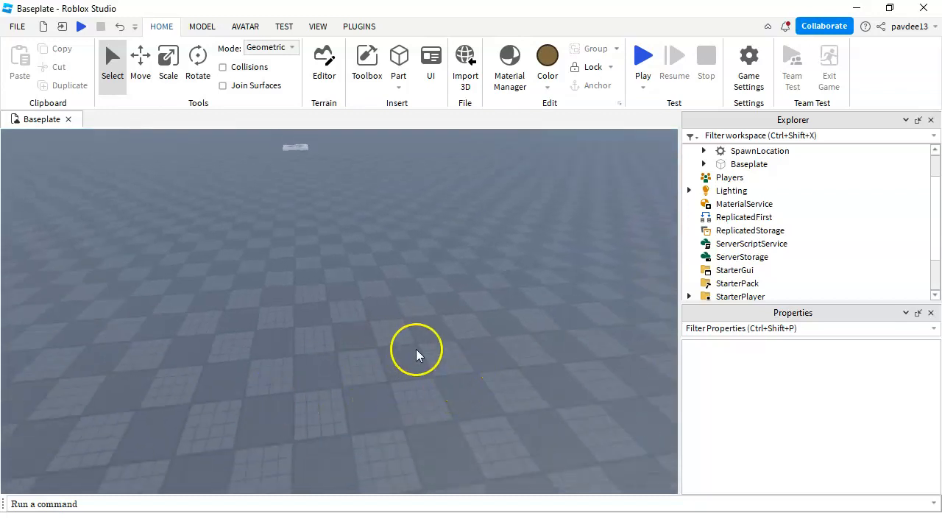
Look around the empty baseplate and inspect the spawn location from several angles.
{"action": "mouse_move", "coordinate": [485, 307]}
{"action": "right_mouse_down"}
{"action": "mouse_move", "coordinate": [400, 252]}
{"action": "mouse_move", "coordinate": [379, 223]}
{"action": "mouse_move", "coordinate": [395, 232]}
{"action": "right_mouse_up"}
{"action": "key", "text": "w"}
{"action": "key", "text": "s"}
{"action": "key", "text": "w"}
{"action": "key", "text": "s"}
{"action": "key", "text": "w"}
{"action": "key", "text": "s"}
{"action": "key", "text": "a"}
{"action": "right_click_drag", "start_coordinate": [467, 298], "coordinate": [468, 304]}
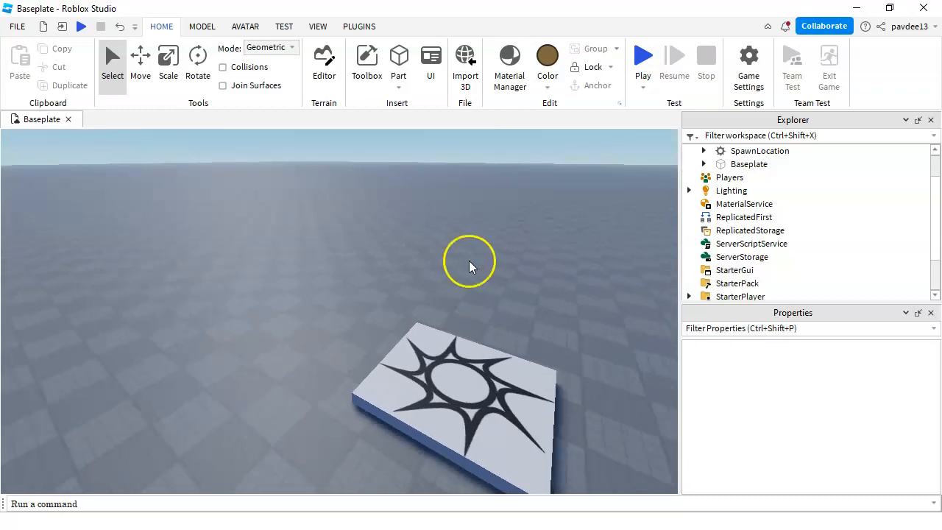
{"action": "right_click_drag", "start_coordinate": [494, 227], "coordinate": [493, 226]}
{"action": "key", "text": "w"}
{"action": "key", "text": "s"}
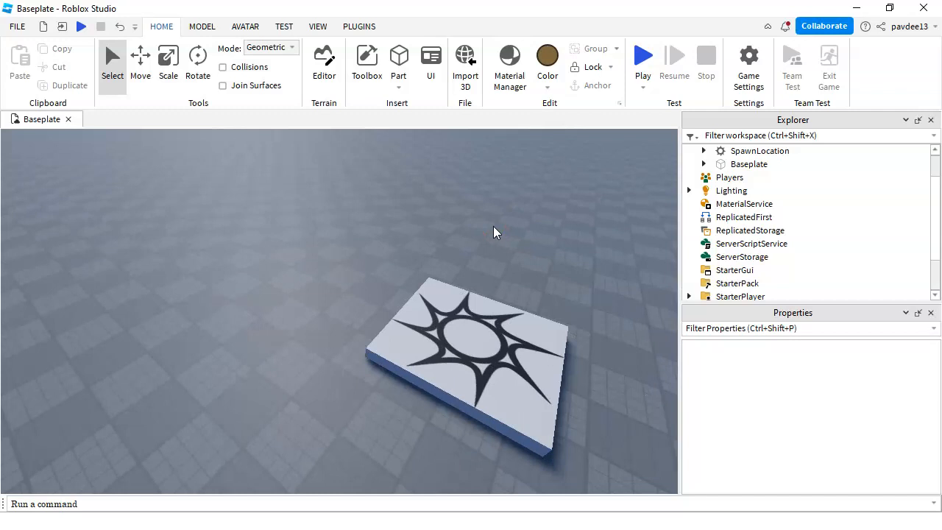
{"action": "key", "text": "a"}
{"action": "key", "text": "a"}
{"action": "mouse_move", "coordinate": [407, 250]}
{"action": "right_mouse_down"}
{"action": "mouse_move", "coordinate": [419, 251]}
{"action": "mouse_move", "coordinate": [406, 250]}
{"action": "right_mouse_up"}
{"action": "right_click_drag", "start_coordinate": [413, 335], "coordinate": [402, 256]}
{"action": "key", "text": "d"}
Insert a block part on the baseplate and colour it Dark green.
{"action": "left_click", "coordinate": [400, 54]}
{"action": "key", "text": "w"}
{"action": "key", "text": "w"}
{"action": "key", "text": "s"}
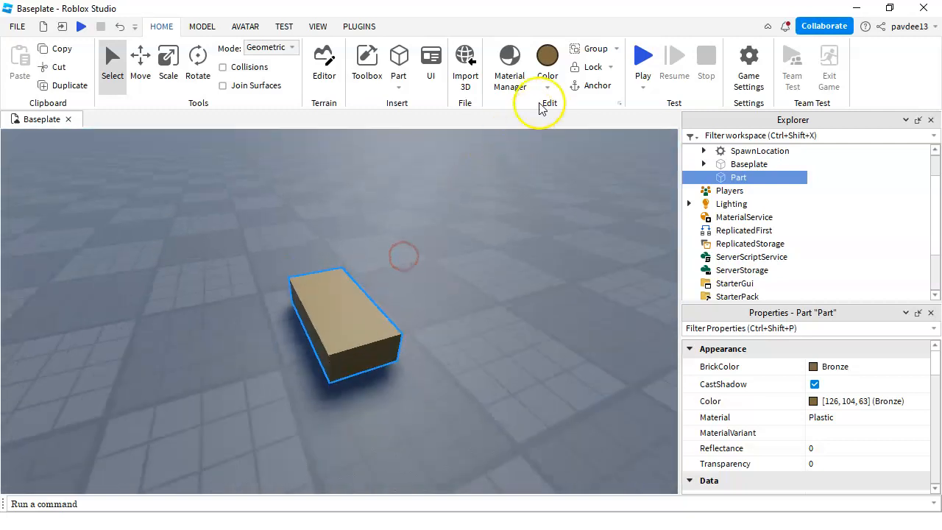
{"action": "left_click", "coordinate": [544, 89]}
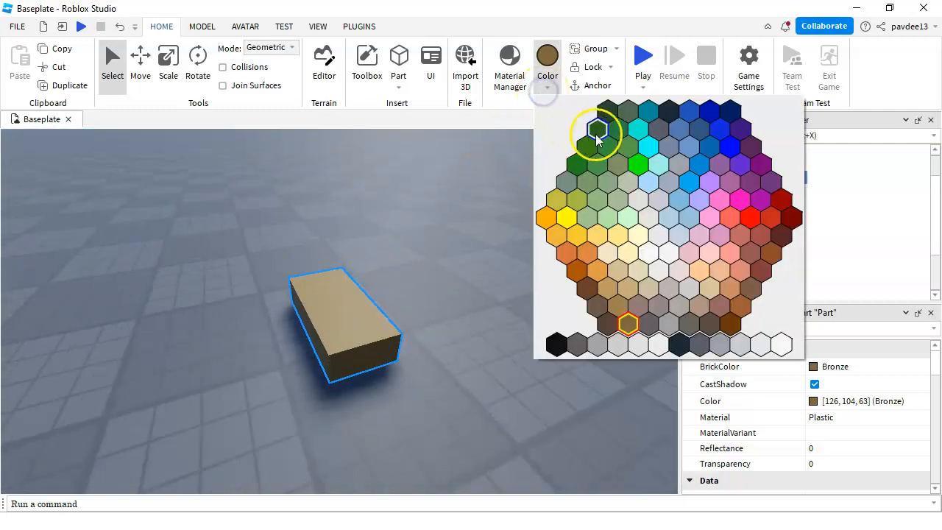
{"action": "left_click", "coordinate": [622, 134]}
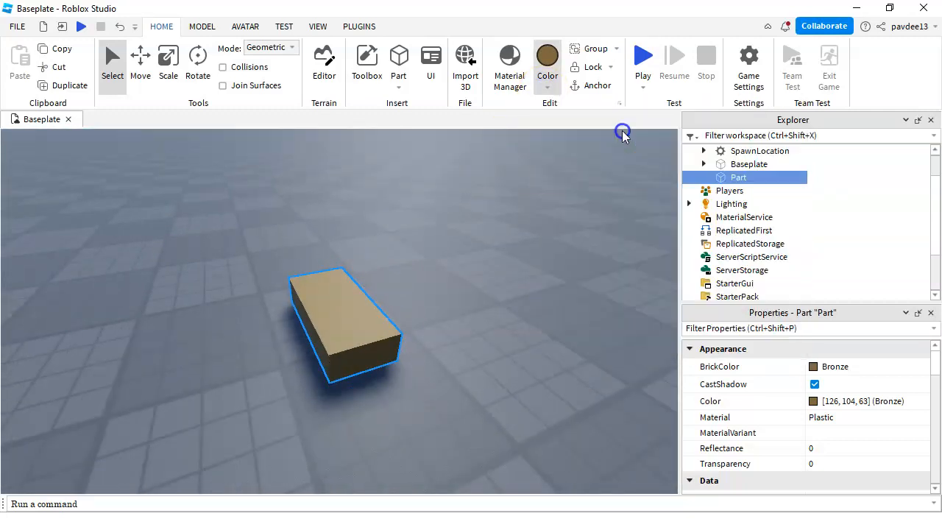
Apply the Grass material to the green block part.
{"action": "left_click", "coordinate": [513, 76]}
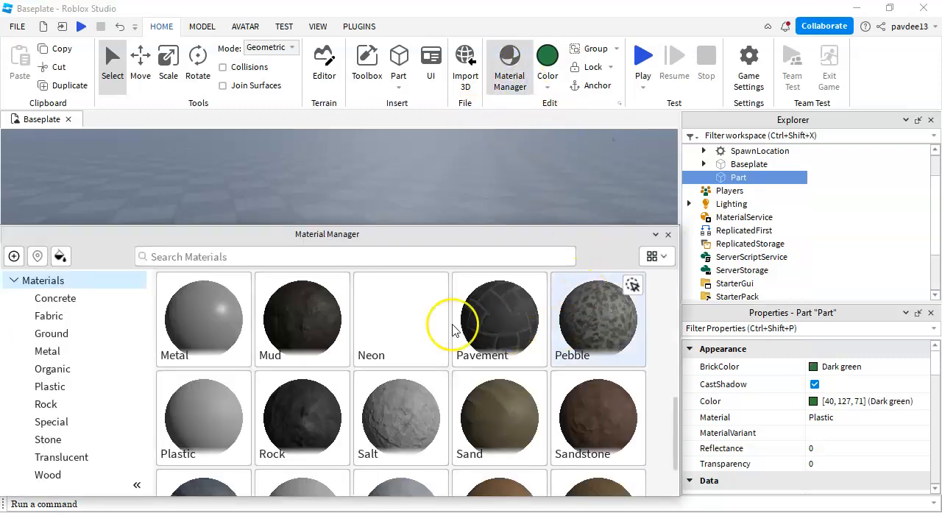
{"action": "scroll", "coordinate": [447, 327], "scroll_direction": "down", "scroll_amount": 2}
{"action": "scroll", "coordinate": [471, 329], "scroll_direction": "up", "scroll_amount": 5}
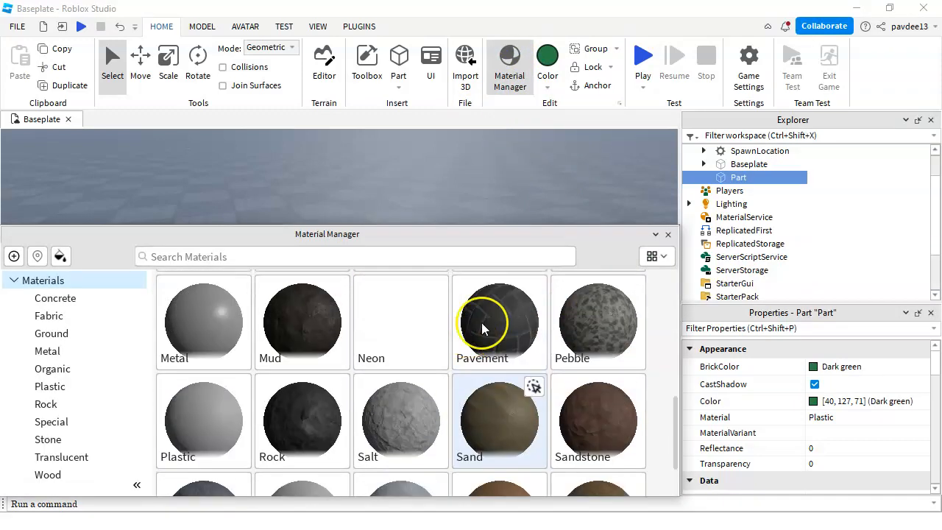
{"action": "scroll", "coordinate": [578, 324], "scroll_direction": "down", "scroll_amount": 1}
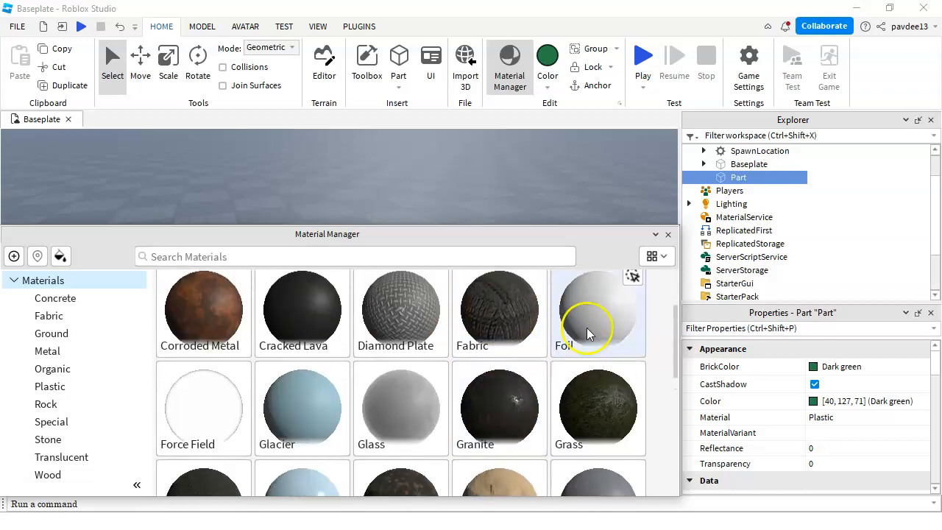
{"action": "left_click", "coordinate": [635, 369]}
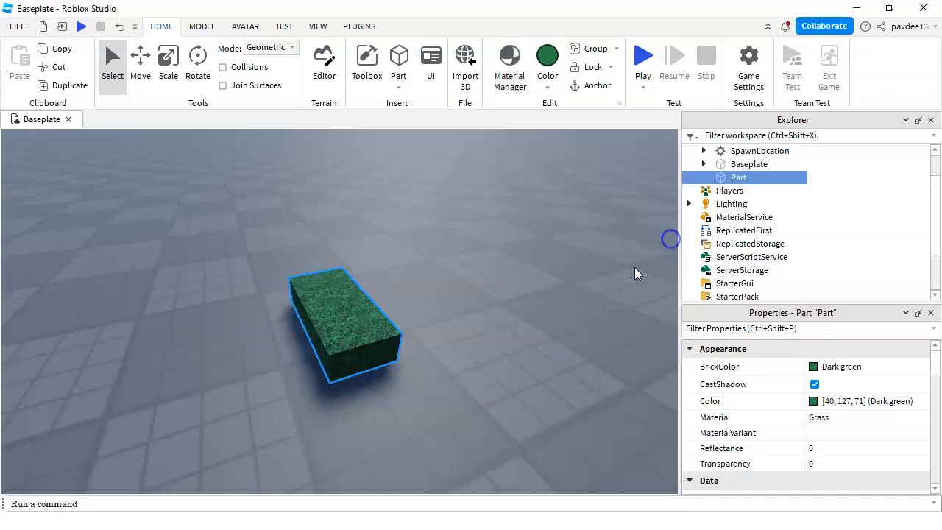
{"action": "left_click", "coordinate": [667, 234]}
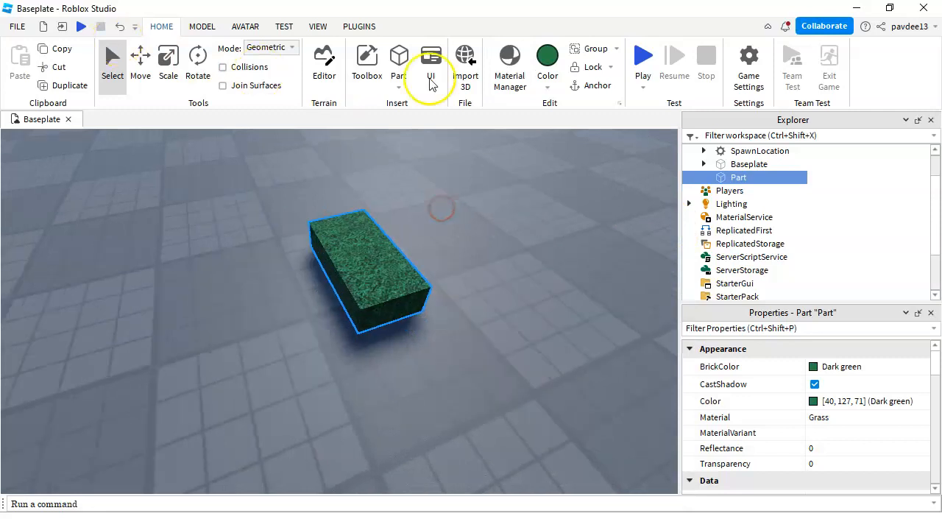
Change the grass part's colour to Shamrock.
{"action": "key", "text": "f"}
{"action": "left_click", "coordinate": [556, 88]}
{"action": "left_click", "coordinate": [635, 158]}
Set the move snap increment to 0.2 studs and scale the grass part down into a thin slab.
{"action": "right_click_drag", "start_coordinate": [496, 235], "coordinate": [497, 236]}
{"action": "right_click_drag", "start_coordinate": [409, 210], "coordinate": [410, 209]}
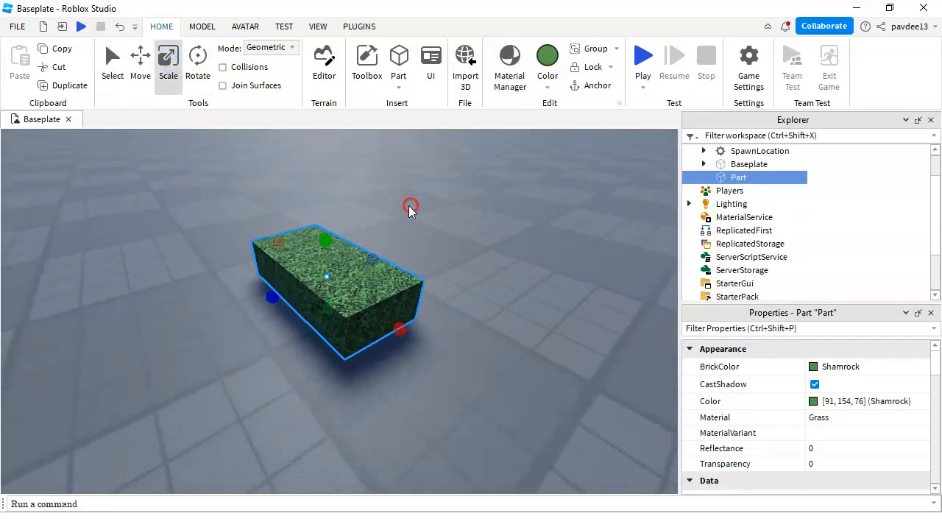
{"action": "left_click_drag", "start_coordinate": [325, 234], "coordinate": [289, 227]}
{"action": "left_click", "coordinate": [202, 25]}
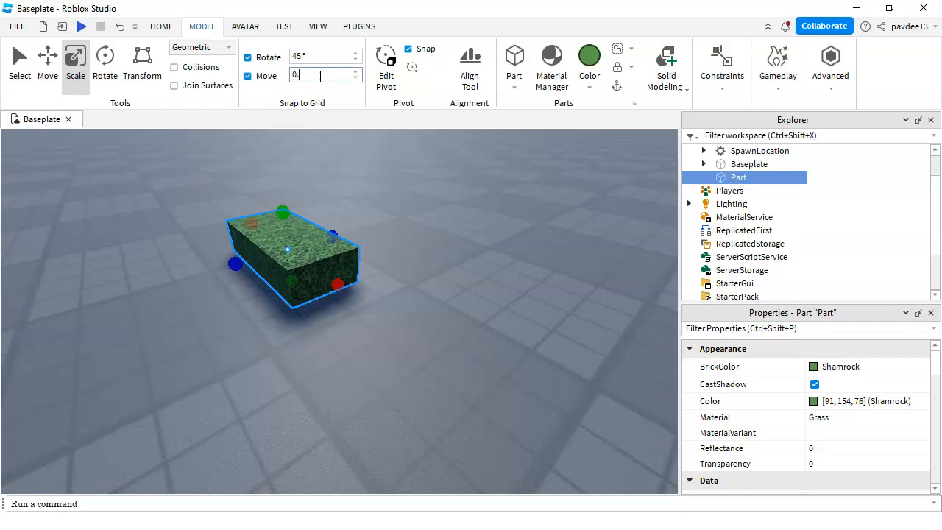
{"action": "left_click_drag", "start_coordinate": [284, 212], "coordinate": [291, 240]}
Stretch the thin grass slab in both horizontal directions into a large lawn.
{"action": "right_click_drag", "start_coordinate": [363, 245], "coordinate": [366, 238]}
{"action": "left_click_drag", "start_coordinate": [312, 303], "coordinate": [585, 284]}
{"action": "right_click_drag", "start_coordinate": [481, 290], "coordinate": [465, 288]}
{"action": "left_click_drag", "start_coordinate": [325, 228], "coordinate": [313, 218]}
{"action": "key", "text": "d"}
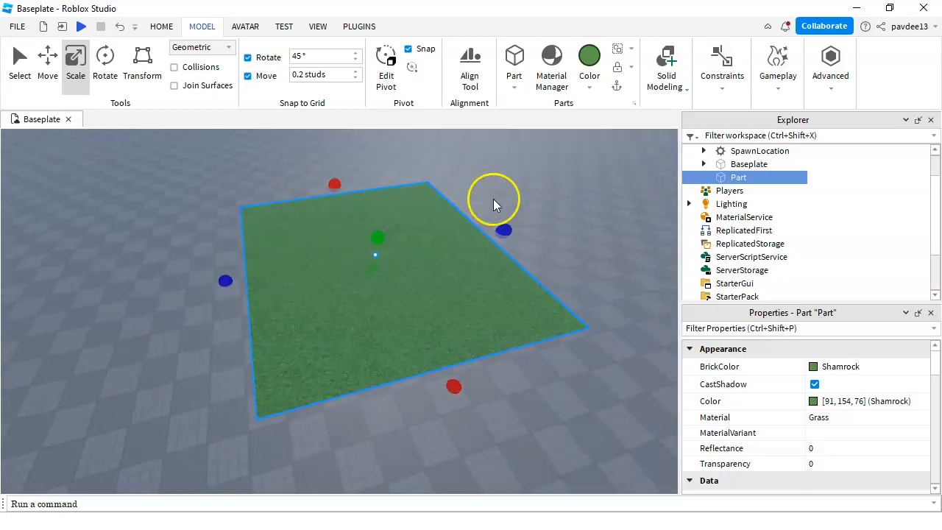
Insert a second block part on top of the grass lawn.
{"action": "key", "text": "w"}
{"action": "left_click", "coordinate": [511, 203]}
{"action": "right_click_drag", "start_coordinate": [465, 263], "coordinate": [453, 267]}
{"action": "key", "text": "s"}
{"action": "right_click_drag", "start_coordinate": [452, 232], "coordinate": [454, 233]}
{"action": "key", "text": "w"}
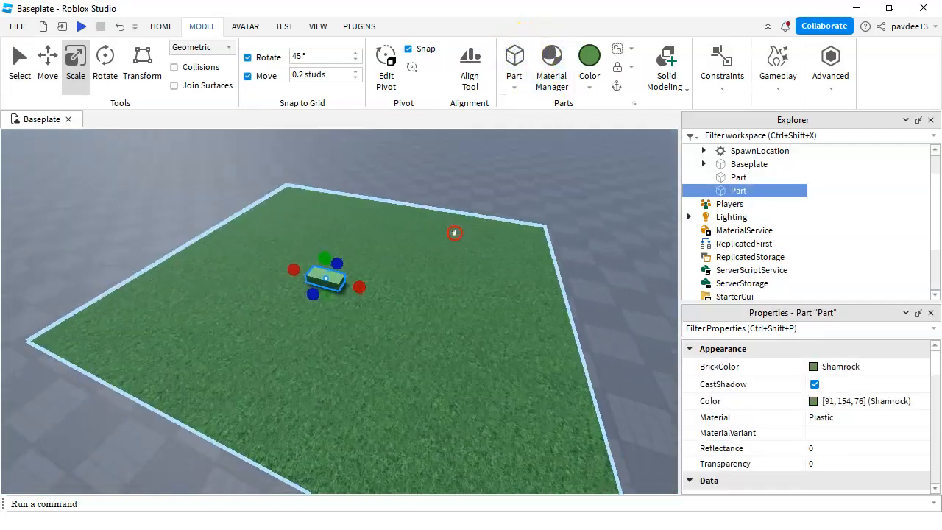
{"action": "key", "text": "a"}
{"action": "key", "text": "s"}
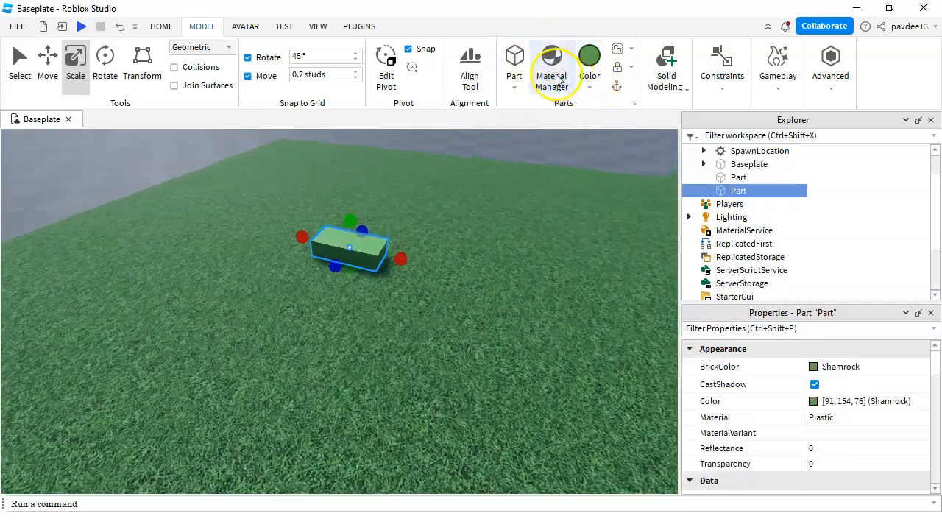
Give the new block on the lawn the Wood material and colour it Flint.
{"action": "left_click", "coordinate": [552, 59]}
{"action": "scroll", "coordinate": [541, 315], "scroll_direction": "down", "scroll_amount": 1}
{"action": "scroll", "coordinate": [541, 315], "scroll_direction": "down", "scroll_amount": 3}
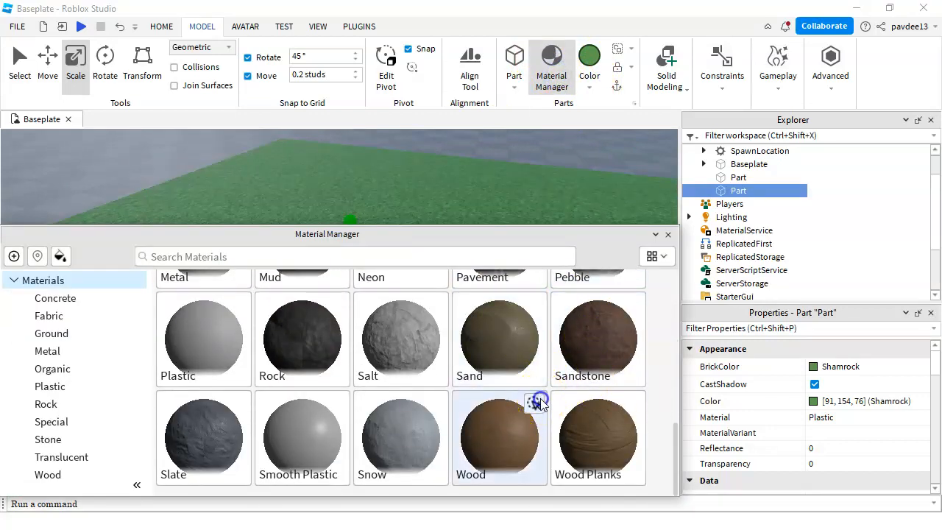
{"action": "left_click", "coordinate": [667, 234]}
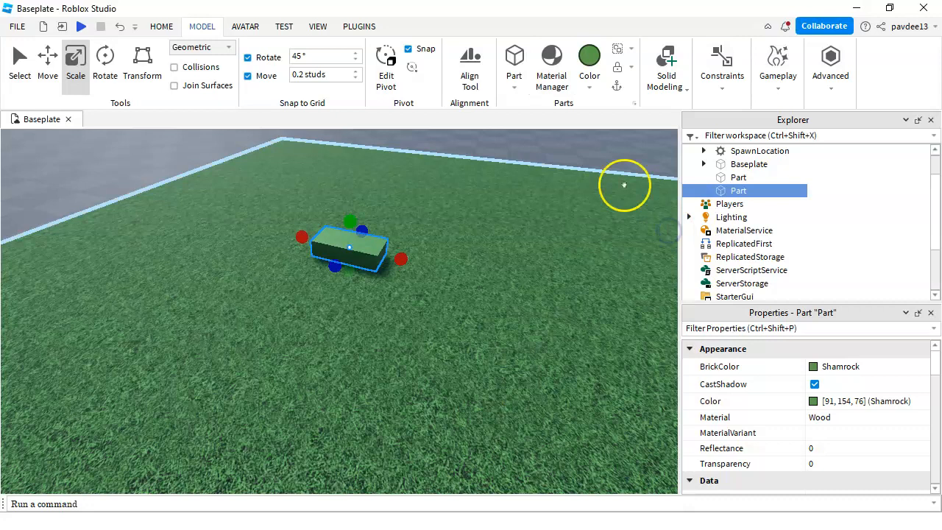
{"action": "left_click", "coordinate": [591, 84]}
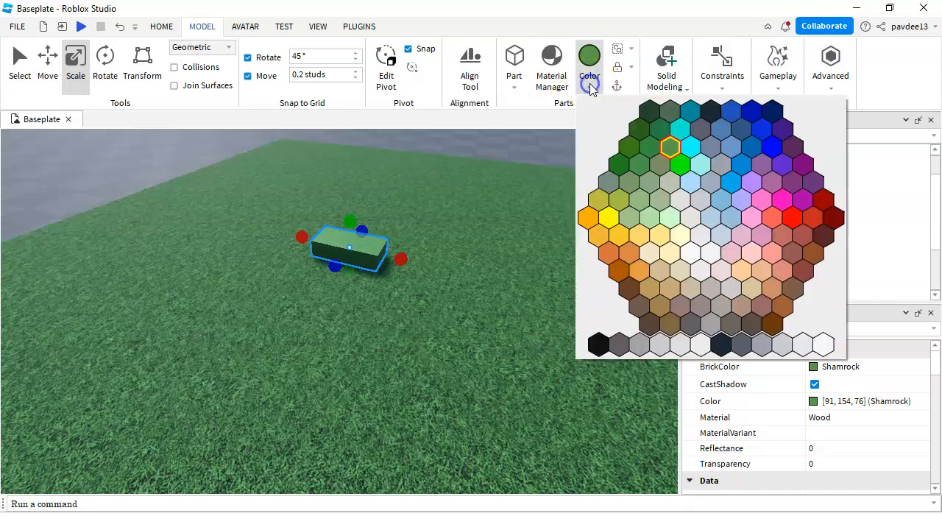
{"action": "left_click", "coordinate": [734, 324]}
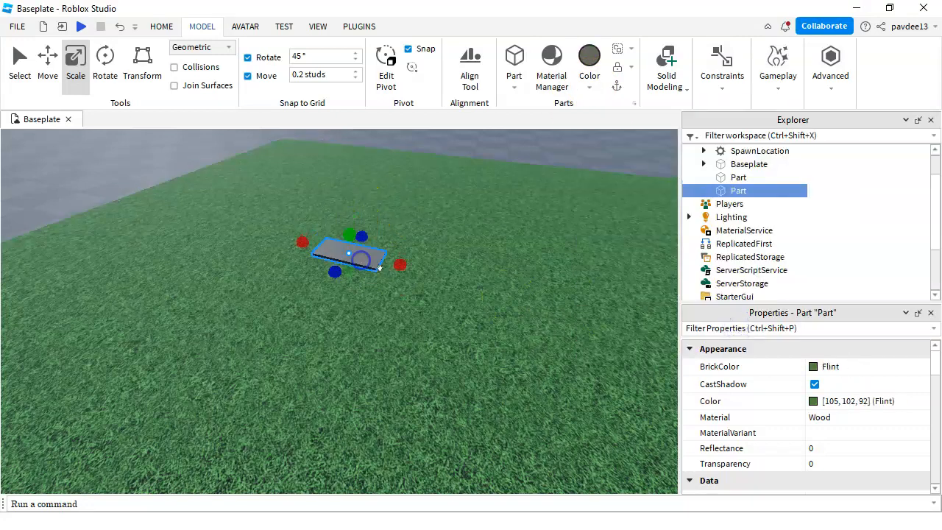
Scale the grey wood part into a thin floor slab running along most of the lawn's length.
{"action": "right_click_drag", "start_coordinate": [379, 267], "coordinate": [414, 287]}
{"action": "left_click_drag", "start_coordinate": [363, 204], "coordinate": [406, 275]}
{"action": "right_click_drag", "start_coordinate": [444, 270], "coordinate": [298, 359]}
{"action": "left_click_drag", "start_coordinate": [364, 211], "coordinate": [442, 229]}
{"action": "right_click_drag", "start_coordinate": [441, 229], "coordinate": [407, 237]}
{"action": "key", "text": "a"}
{"action": "right_click_drag", "start_coordinate": [271, 301], "coordinate": [274, 299]}
{"action": "mouse_move", "coordinate": [309, 294]}
{"action": "left_mouse_down"}
{"action": "mouse_move", "coordinate": [298, 287]}
{"action": "mouse_move", "coordinate": [315, 289]}
{"action": "left_mouse_up"}
{"action": "key", "text": "a"}
{"action": "right_click_drag", "start_coordinate": [376, 286], "coordinate": [374, 290]}
{"action": "key", "text": "s"}
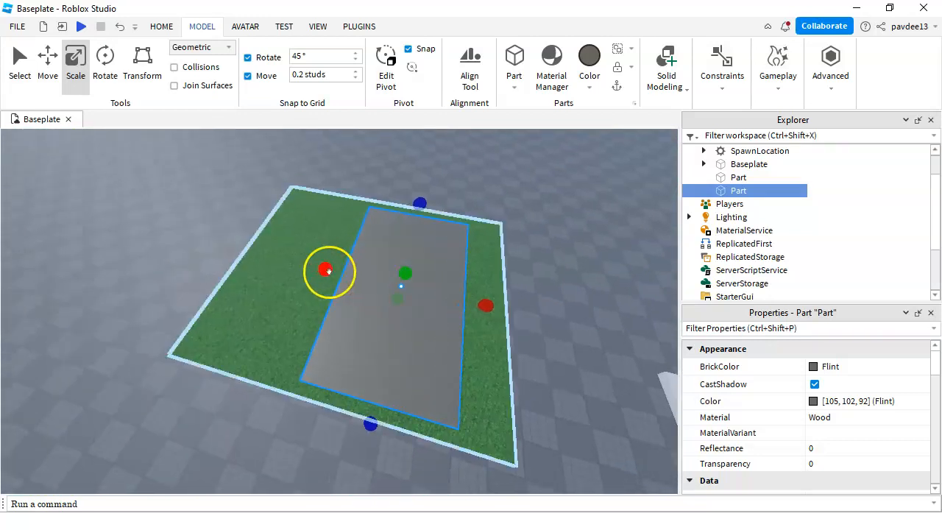
Widen the grey floor slab across the lawn, leaving a grass border around it, and deselect it.
{"action": "left_click_drag", "start_coordinate": [328, 271], "coordinate": [301, 269]}
{"action": "key", "text": "w"}
{"action": "left_click", "coordinate": [205, 214]}
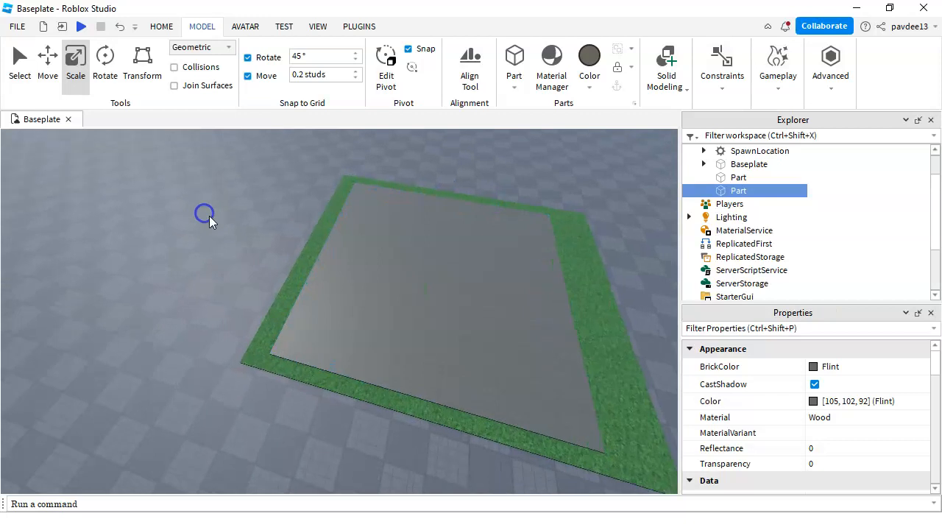
Insert a third block part on the grey wood floor.
{"action": "key", "text": "d"}
{"action": "key", "text": "a"}
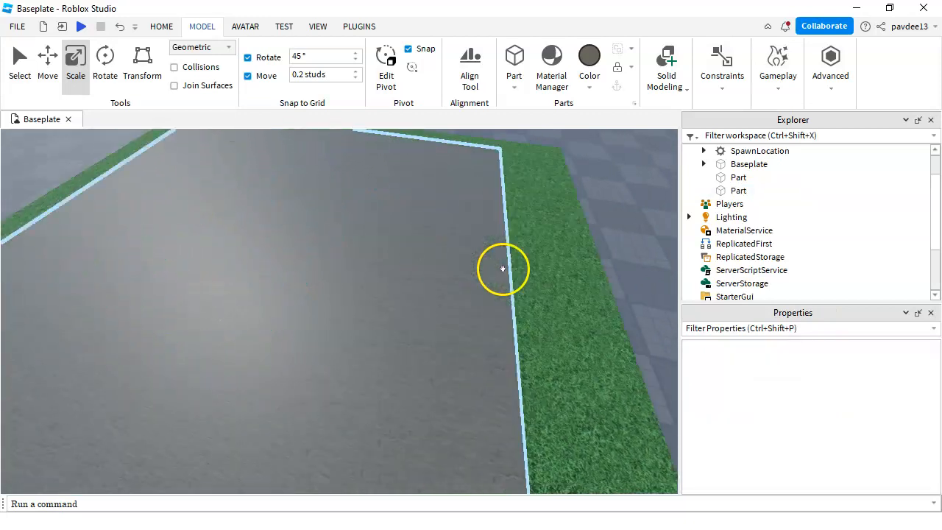
{"action": "key", "text": "s"}
{"action": "left_click", "coordinate": [513, 64]}
{"action": "right_click_drag", "start_coordinate": [375, 318], "coordinate": [425, 260]}
{"action": "key", "text": "w"}
Apply the Brick material to the block on the wood floor.
{"action": "left_click", "coordinate": [554, 70]}
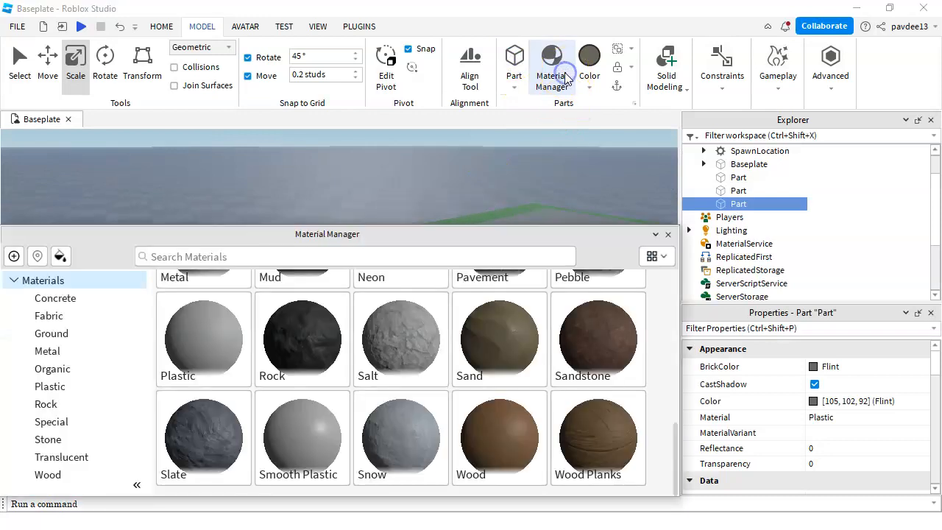
{"action": "scroll", "coordinate": [423, 298], "scroll_direction": "up", "scroll_amount": 5}
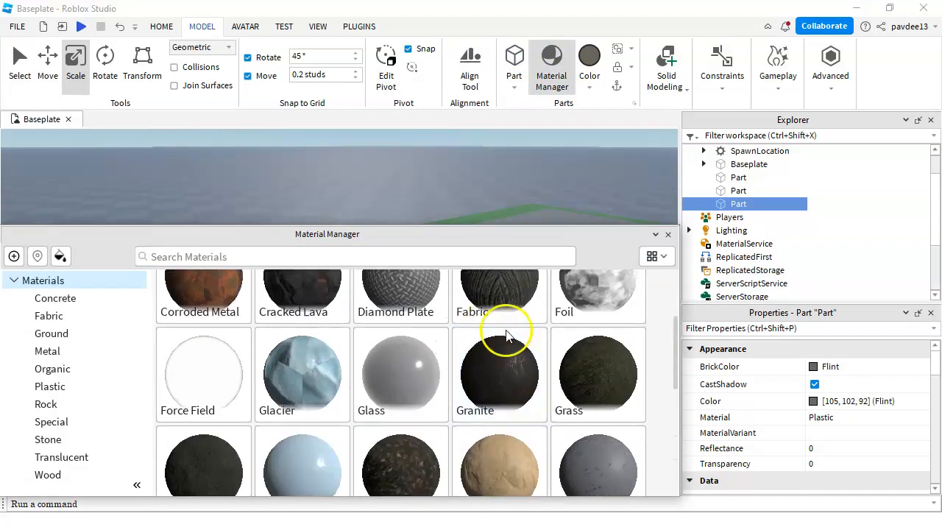
{"action": "scroll", "coordinate": [563, 335], "scroll_direction": "up", "scroll_amount": 3}
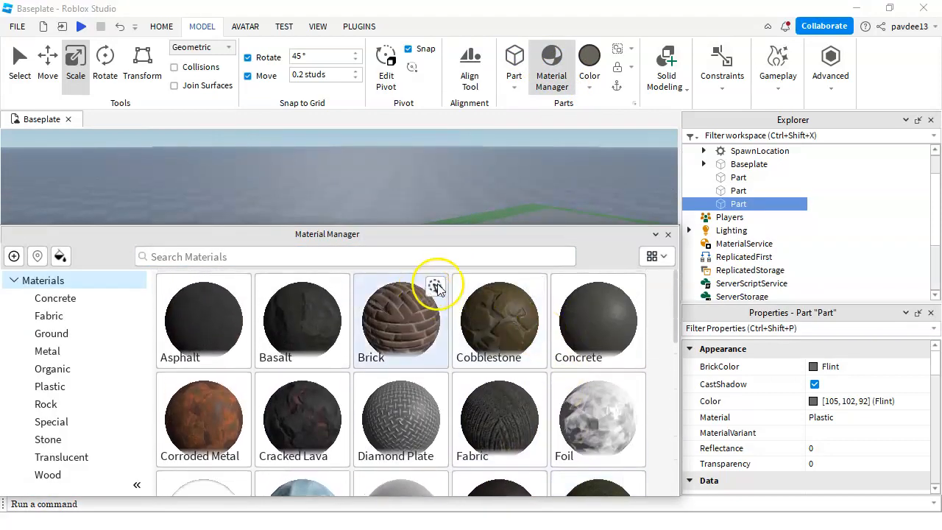
{"action": "left_click", "coordinate": [435, 284]}
{"action": "left_click", "coordinate": [668, 235]}
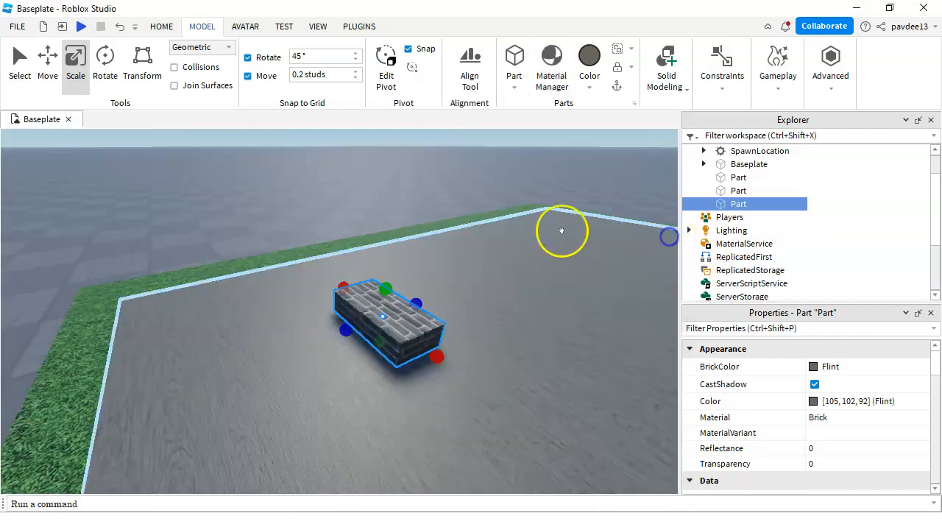
Move the brick block to a corner of the wood floor and colour it Terra Cotta.
{"action": "right_click_drag", "start_coordinate": [559, 229], "coordinate": [458, 257]}
{"action": "scroll", "coordinate": [422, 276], "scroll_direction": "up", "scroll_amount": 3}
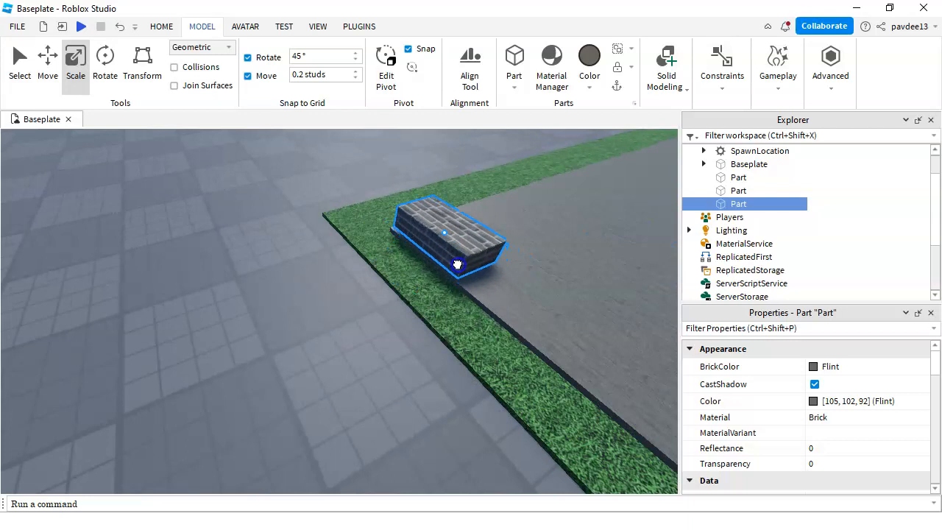
{"action": "left_click", "coordinate": [589, 87]}
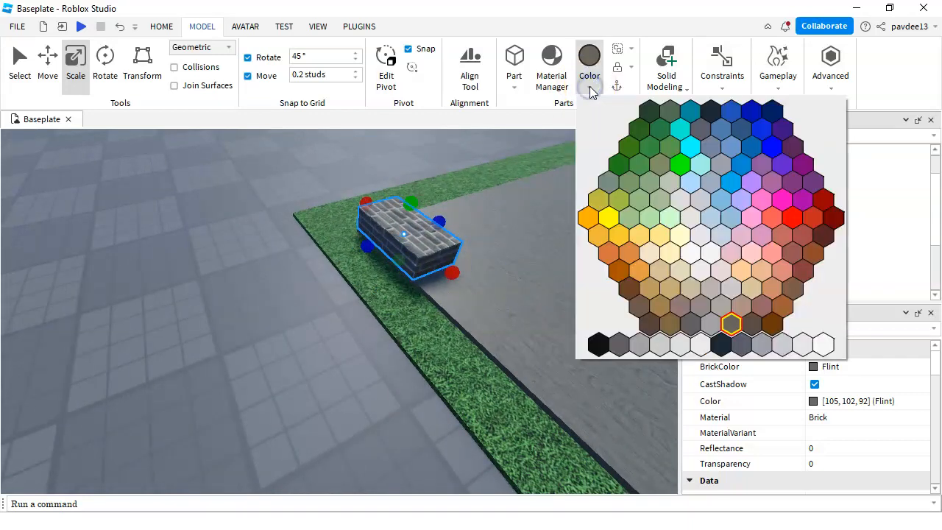
{"action": "left_click", "coordinate": [784, 237]}
Lengthen the brick block along the floor's edge until it ends at the next floor corner.
{"action": "right_click_drag", "start_coordinate": [432, 233], "coordinate": [411, 242]}
{"action": "scroll", "coordinate": [437, 229], "scroll_direction": "up", "scroll_amount": 5}
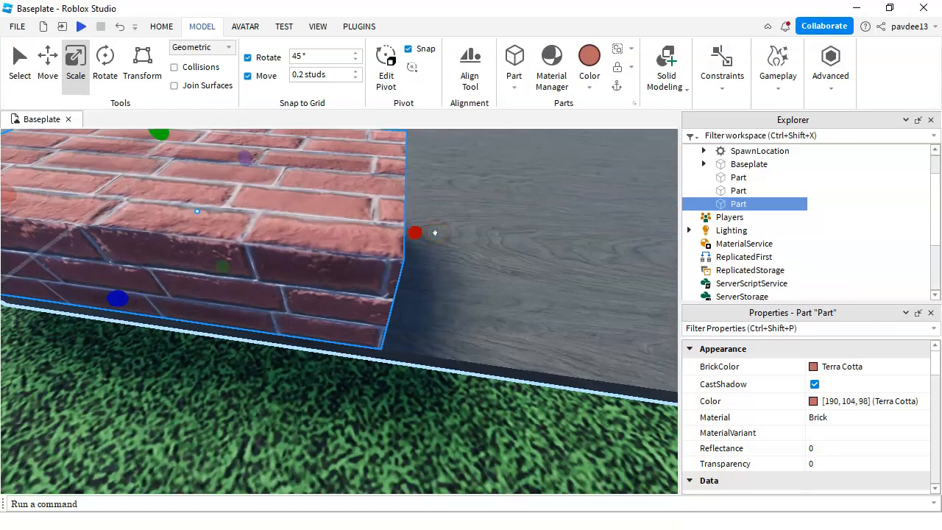
{"action": "scroll", "coordinate": [435, 233], "scroll_direction": "down", "scroll_amount": 4}
{"action": "left_click_drag", "start_coordinate": [381, 265], "coordinate": [388, 265]}
{"action": "key", "text": "d"}
{"action": "scroll", "coordinate": [384, 258], "scroll_direction": "down", "scroll_amount": 4}
{"action": "scroll", "coordinate": [421, 299], "scroll_direction": "down", "scroll_amount": 3}
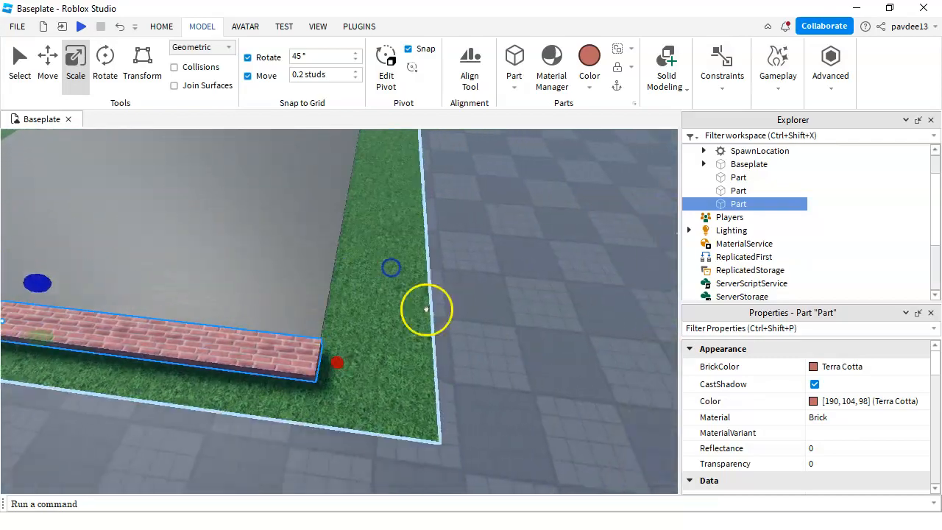
{"action": "scroll", "coordinate": [414, 316], "scroll_direction": "up", "scroll_amount": 6}
{"action": "right_click_drag", "start_coordinate": [413, 310], "coordinate": [411, 317]}
{"action": "mouse_move", "coordinate": [396, 351]}
{"action": "left_mouse_down"}
{"action": "mouse_move", "coordinate": [366, 350]}
{"action": "mouse_move", "coordinate": [378, 352]}
{"action": "left_mouse_up"}
Widen the brick strip across the wood floor until it covers the floor to the opposite edge.
{"action": "right_click_drag", "start_coordinate": [481, 374], "coordinate": [496, 366]}
{"action": "scroll", "coordinate": [496, 372], "scroll_direction": "down", "scroll_amount": 5}
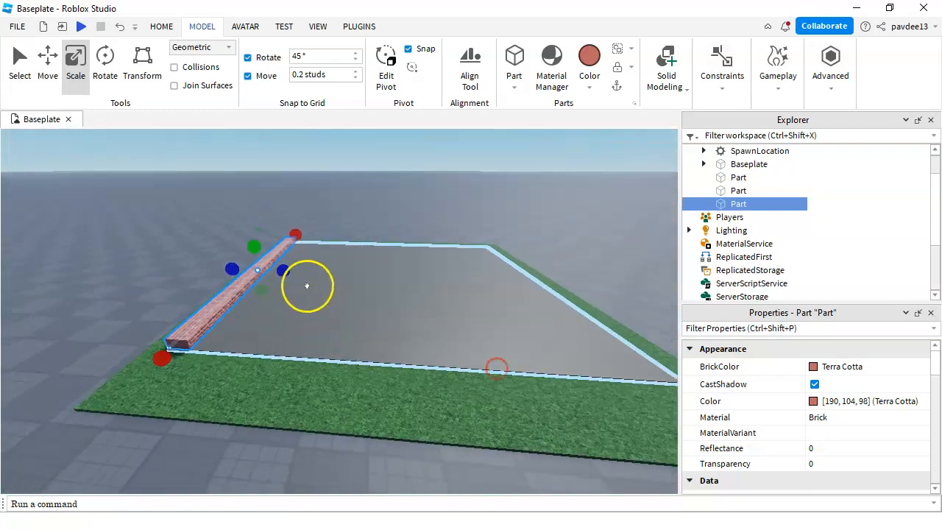
{"action": "left_click_drag", "start_coordinate": [291, 272], "coordinate": [354, 286]}
{"action": "right_click_drag", "start_coordinate": [214, 237], "coordinate": [212, 240]}
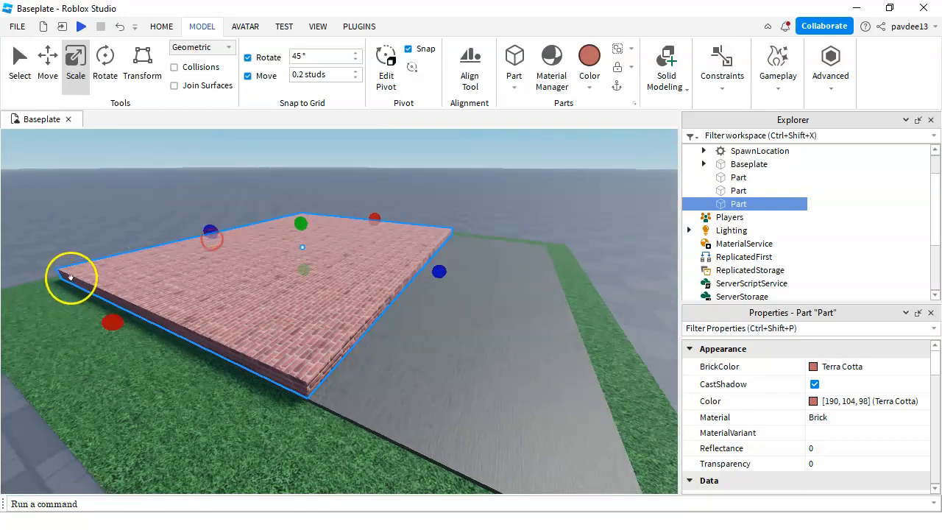
{"action": "right_click_drag", "start_coordinate": [547, 245], "coordinate": [568, 294]}
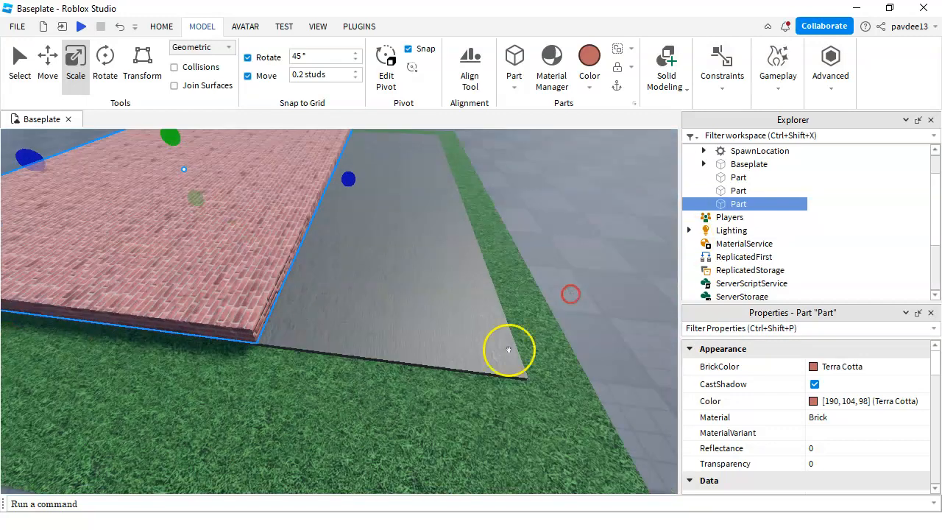
{"action": "key", "text": "d"}
{"action": "left_click_drag", "start_coordinate": [254, 177], "coordinate": [390, 221]}
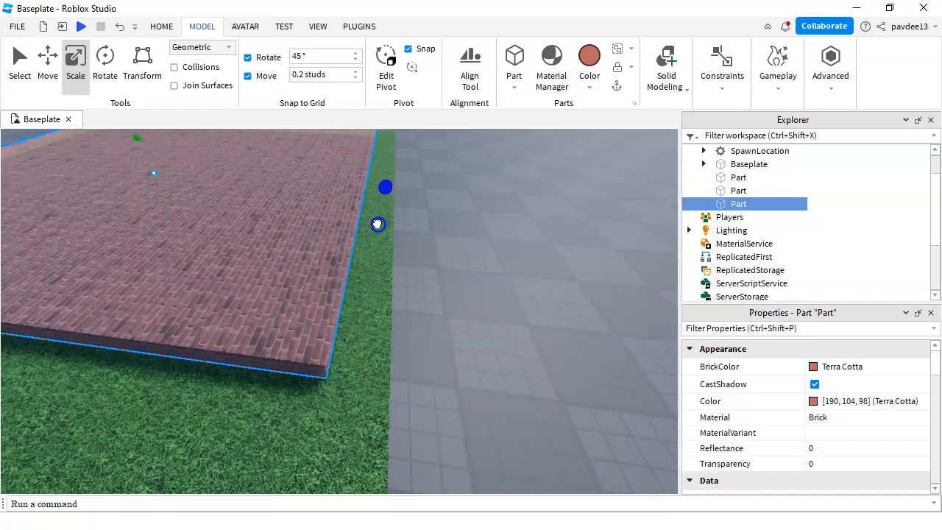
{"action": "mouse_move", "coordinate": [384, 186]}
{"action": "left_mouse_down"}
{"action": "mouse_move", "coordinate": [512, 204]}
{"action": "mouse_move", "coordinate": [372, 190]}
{"action": "mouse_move", "coordinate": [385, 194]}
{"action": "left_mouse_up"}
Scale the brick block upward to the height of a house wall.
{"action": "scroll", "coordinate": [421, 251], "scroll_direction": "down", "scroll_amount": 3}
{"action": "right_click_drag", "start_coordinate": [421, 250], "coordinate": [422, 270]}
{"action": "left_click_drag", "start_coordinate": [389, 276], "coordinate": [408, 190]}
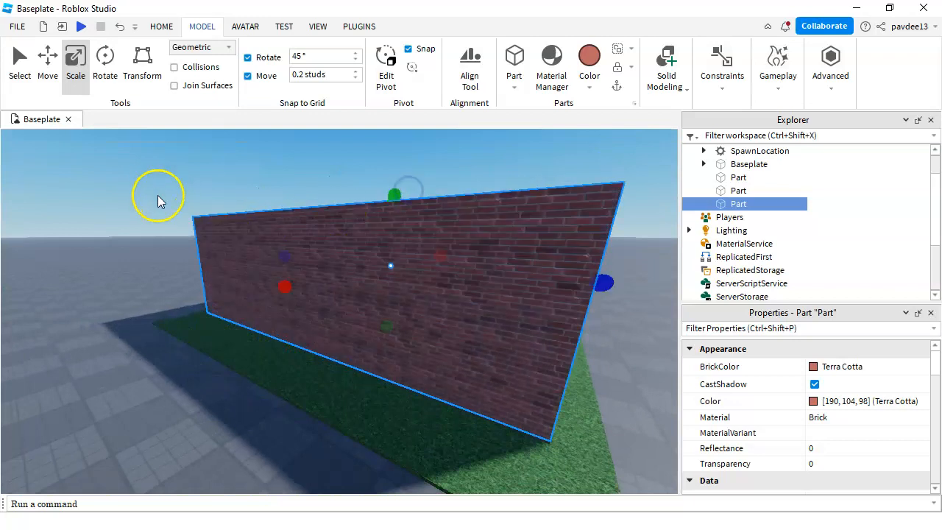
Turn off shadow casting for the brick house block and deselect it.
{"action": "left_click", "coordinate": [815, 387]}
{"action": "left_click", "coordinate": [290, 160]}
Insert a new block part on the top edge of the brick house body.
{"action": "right_click_drag", "start_coordinate": [290, 160], "coordinate": [290, 162]}
{"action": "scroll", "coordinate": [422, 226], "scroll_direction": "up", "scroll_amount": 4}
{"action": "scroll", "coordinate": [424, 227], "scroll_direction": "down", "scroll_amount": 5}
{"action": "right_click_drag", "start_coordinate": [421, 226], "coordinate": [479, 217]}
{"action": "key", "text": "a"}
{"action": "scroll", "coordinate": [424, 231], "scroll_direction": "down", "scroll_amount": 5}
{"action": "scroll", "coordinate": [423, 223], "scroll_direction": "up", "scroll_amount": 3}
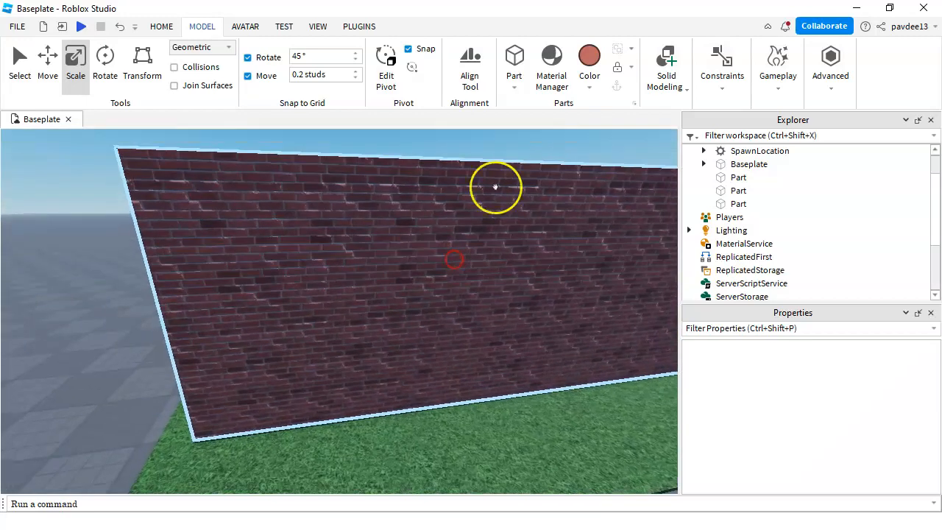
{"action": "scroll", "coordinate": [479, 217], "scroll_direction": "down", "scroll_amount": 2}
{"action": "left_click", "coordinate": [511, 80]}
{"action": "right_click_drag", "start_coordinate": [478, 152], "coordinate": [476, 155]}
{"action": "scroll", "coordinate": [476, 156], "scroll_direction": "down", "scroll_amount": 3}
Colour the new block Bright bluish green.
{"action": "left_click", "coordinate": [590, 88]}
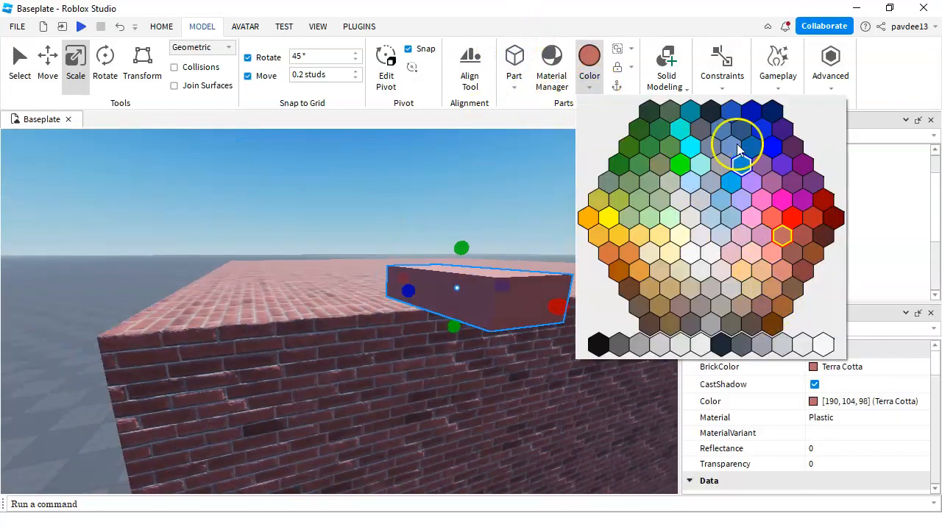
{"action": "left_click", "coordinate": [692, 129]}
{"action": "right_click_drag", "start_coordinate": [536, 219], "coordinate": [535, 219]}
{"action": "left_click", "coordinate": [445, 259]}
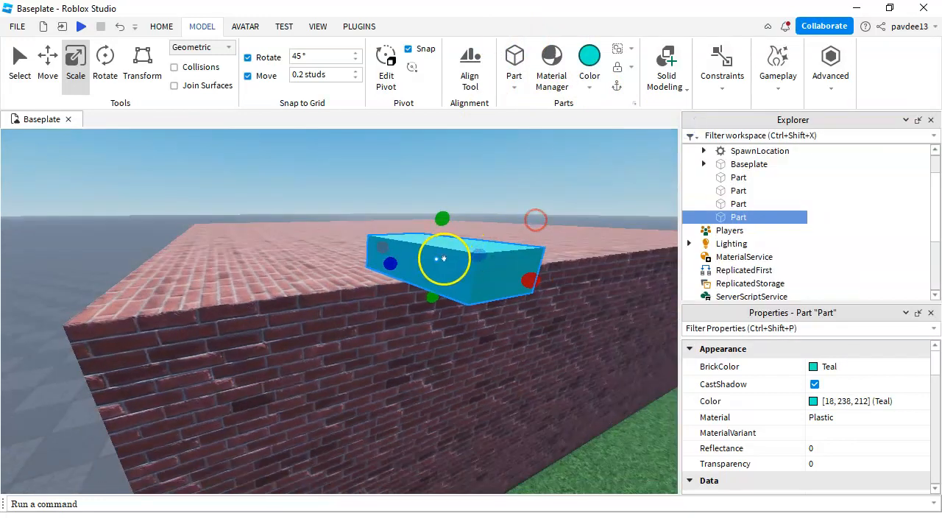
{"action": "left_click", "coordinate": [589, 89]}
{"action": "left_click", "coordinate": [692, 111]}
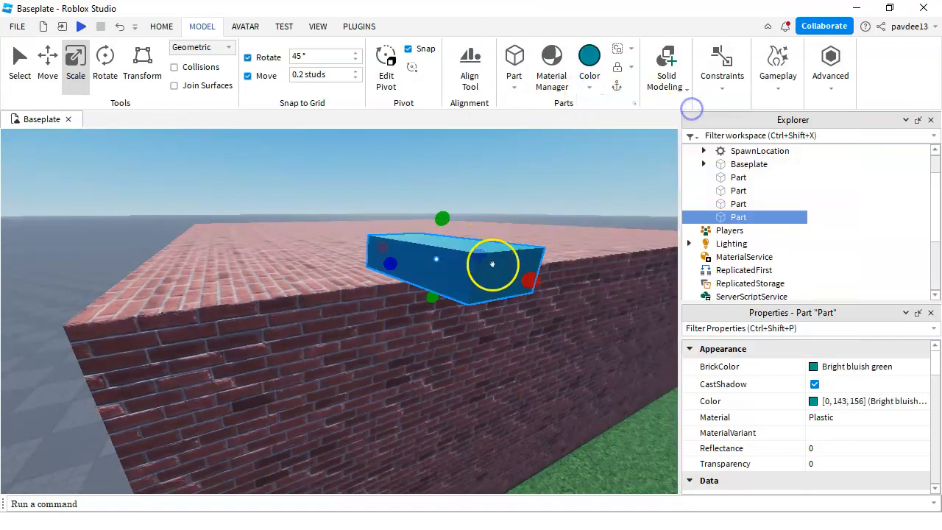
Place the blue block against the brick wall near one end and scale it into a flat rectangular window.
{"action": "scroll", "coordinate": [442, 260], "scroll_direction": "down", "scroll_amount": 5}
{"action": "right_click_drag", "start_coordinate": [443, 346], "coordinate": [404, 336]}
{"action": "left_click_drag", "start_coordinate": [446, 338], "coordinate": [295, 329]}
{"action": "right_click_drag", "start_coordinate": [447, 341], "coordinate": [459, 346]}
{"action": "scroll", "coordinate": [458, 347], "scroll_direction": "down", "scroll_amount": 1}
{"action": "left_click_drag", "start_coordinate": [399, 346], "coordinate": [270, 312]}
{"action": "scroll", "coordinate": [374, 265], "scroll_direction": "down", "scroll_amount": 2}
{"action": "right_click_drag", "start_coordinate": [374, 265], "coordinate": [354, 263]}
{"action": "left_click_drag", "start_coordinate": [362, 286], "coordinate": [425, 289]}
{"action": "key", "text": "d"}
{"action": "left_click_drag", "start_coordinate": [331, 253], "coordinate": [344, 168]}
Duplicate the blue window on the brick wall.
{"action": "key", "text": "s"}
{"action": "key", "text": "d"}
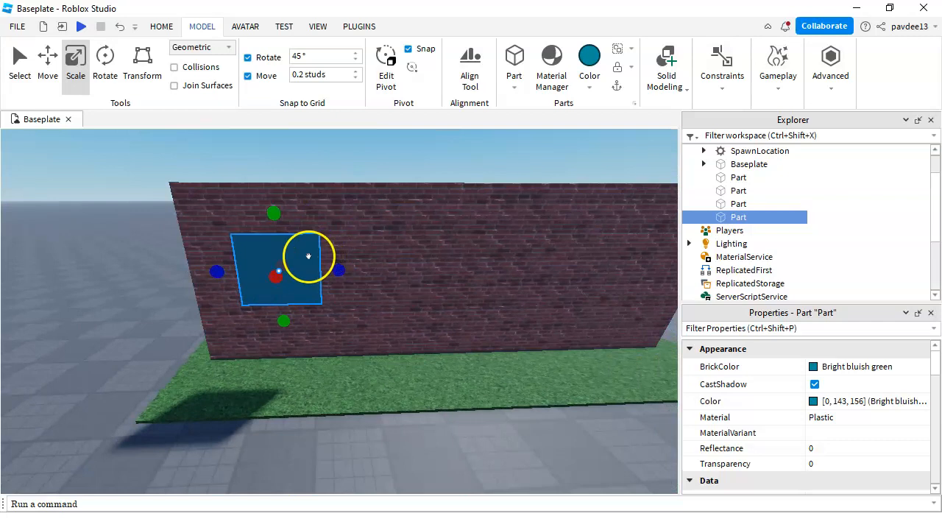
{"action": "right_click", "coordinate": [310, 255]}
{"action": "left_click", "coordinate": [345, 108]}
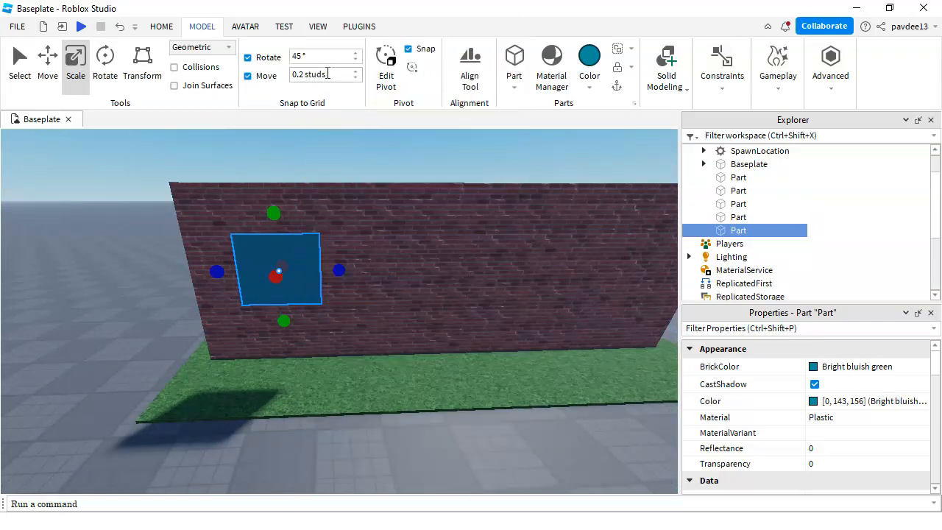
Try to slide the duplicated window along the wall with the move snap set to 5 studs.
{"action": "key", "text": "BackSpace"}
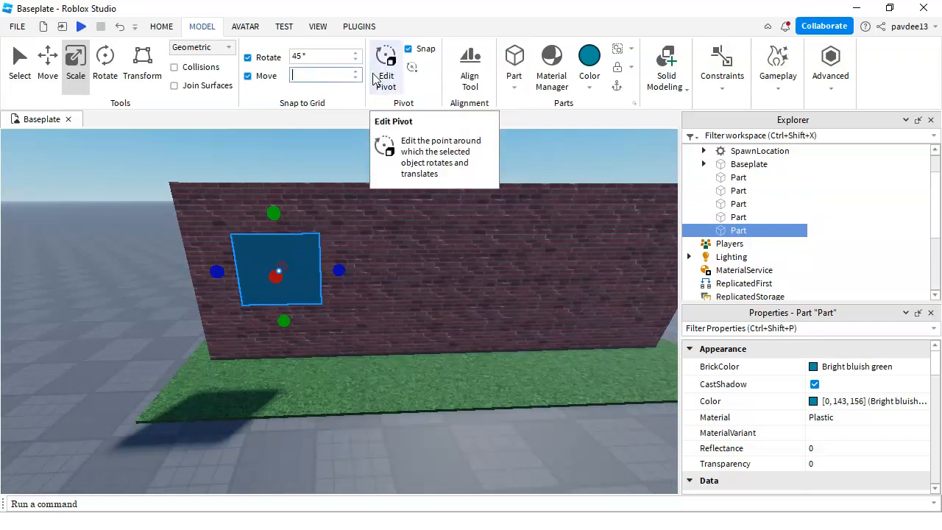
{"action": "type", "text": "5"}
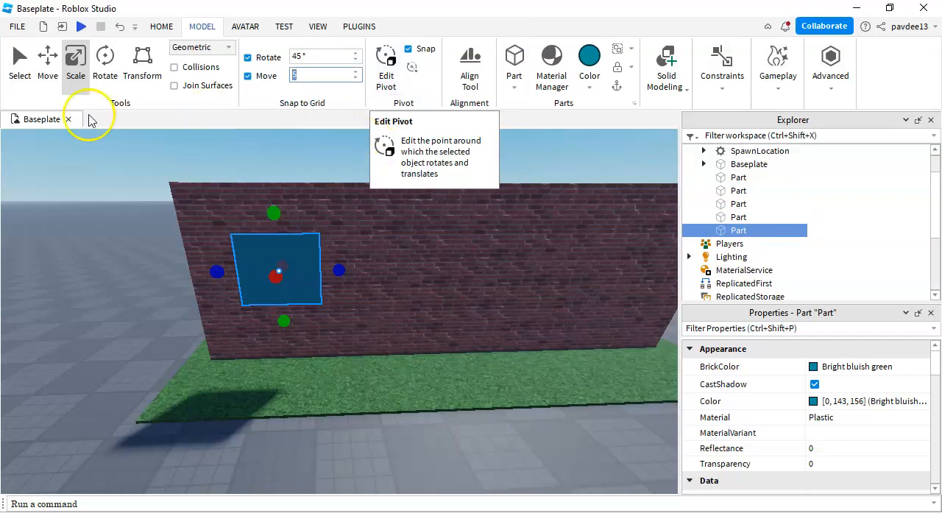
{"action": "left_click", "coordinate": [46, 61]}
{"action": "left_click_drag", "start_coordinate": [335, 274], "coordinate": [526, 257]}
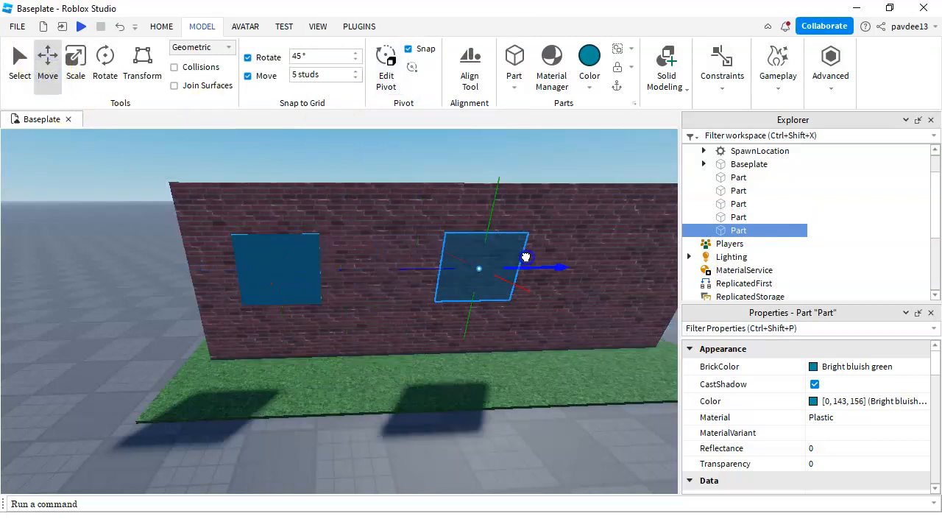
{"action": "left_click", "coordinate": [116, 27]}
Set the move snap to 15 studs and move the duplicated window to the wall's far end.
{"action": "left_click", "coordinate": [341, 75]}
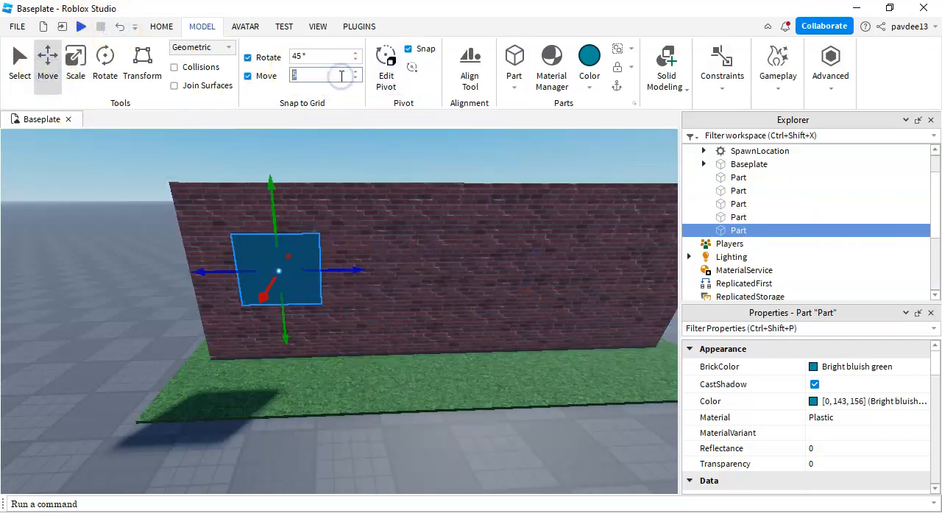
{"action": "right_click_drag", "start_coordinate": [410, 249], "coordinate": [416, 252]}
{"action": "key", "text": "d"}
{"action": "left_click_drag", "start_coordinate": [420, 255], "coordinate": [462, 257]}
{"action": "right_click_drag", "start_coordinate": [495, 283], "coordinate": [475, 269]}
Duplicate the corner window, turn the copy about its vertical axis and place it on the adjacent brick wall.
{"action": "right_click", "coordinate": [362, 307]}
{"action": "left_click", "coordinate": [433, 118]}
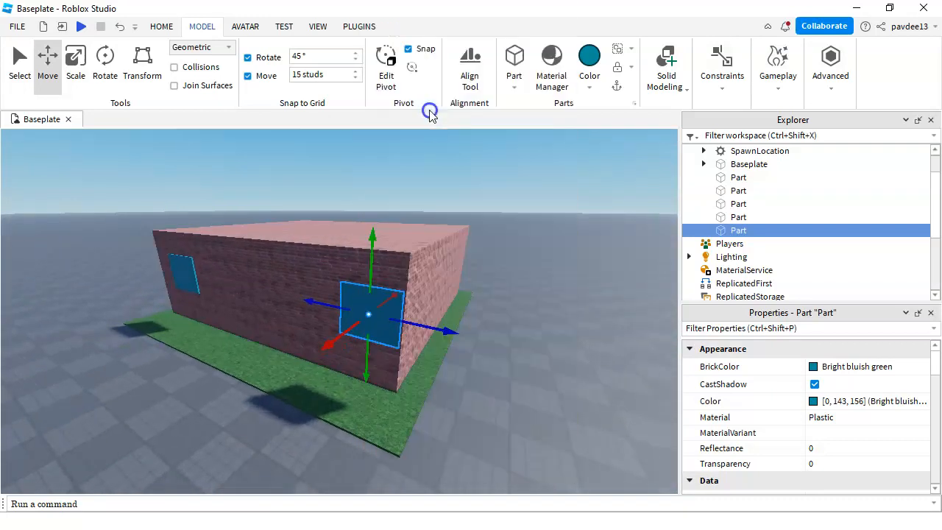
{"action": "right_click_drag", "start_coordinate": [471, 204], "coordinate": [343, 142]}
{"action": "left_click", "coordinate": [103, 65]}
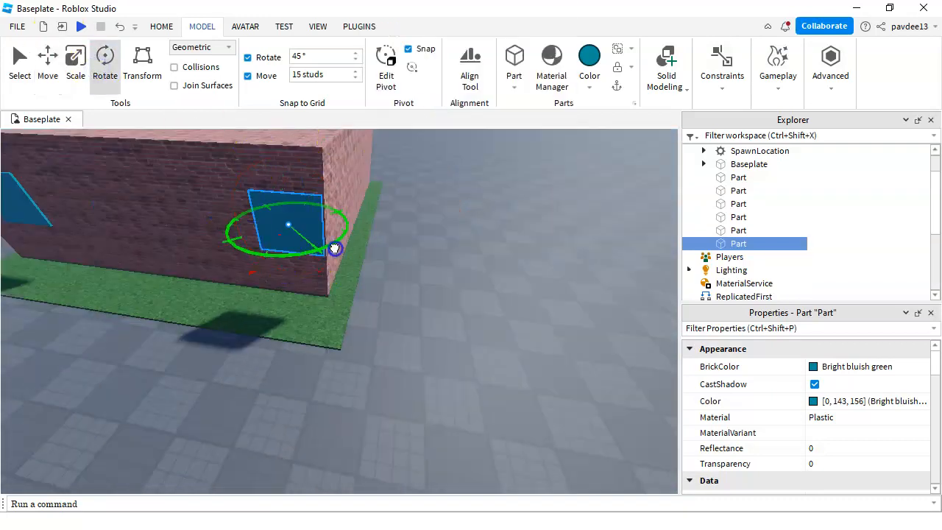
{"action": "left_click_drag", "start_coordinate": [352, 216], "coordinate": [351, 214]}
{"action": "right_click_drag", "start_coordinate": [381, 294], "coordinate": [334, 206]}
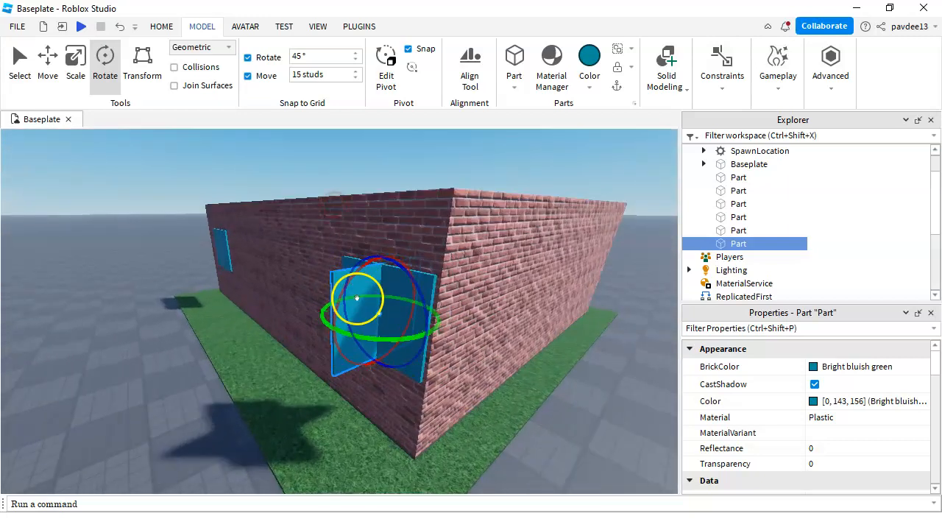
{"action": "left_click_drag", "start_coordinate": [333, 275], "coordinate": [491, 296]}
Set the move snap to 0.2 studs and lower the rotated window to the height of the neighbouring corner window.
{"action": "left_click", "coordinate": [313, 72]}
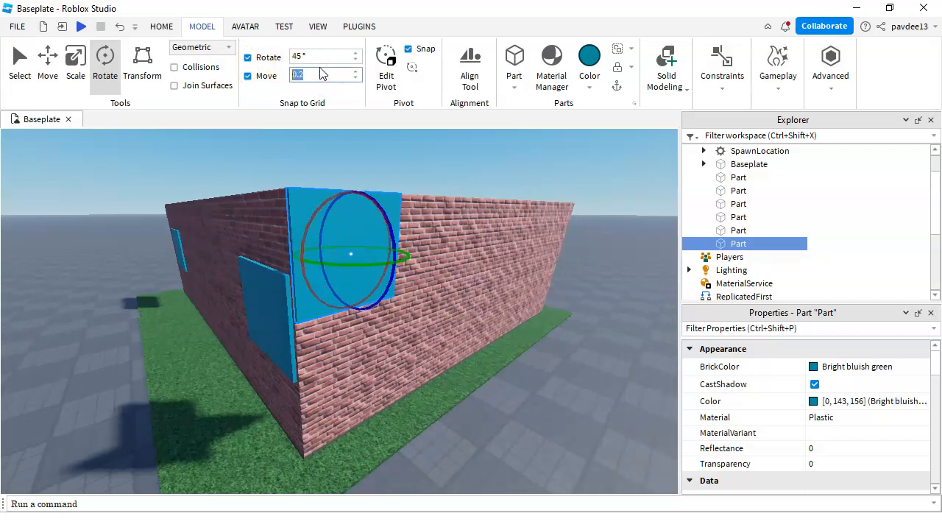
{"action": "left_click", "coordinate": [46, 81]}
{"action": "left_click_drag", "start_coordinate": [352, 163], "coordinate": [374, 238]}
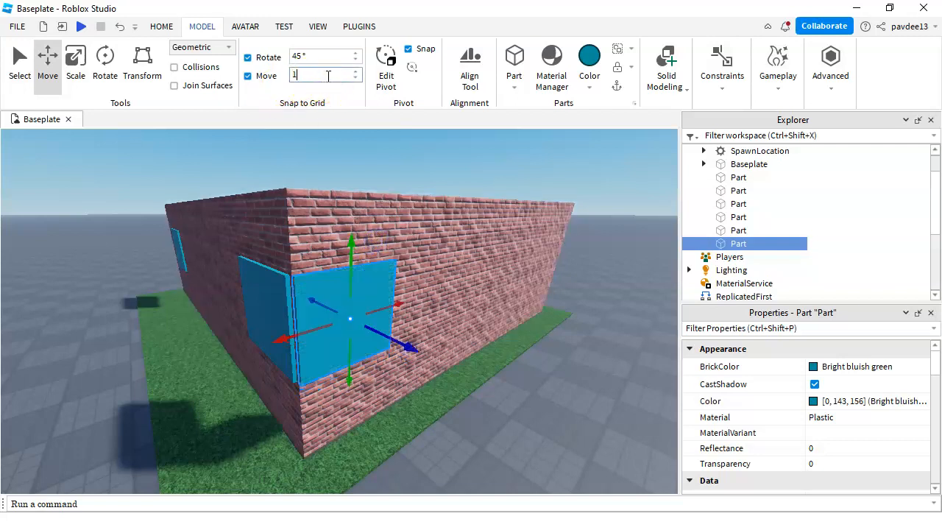
Duplicate the second wall's window and move the copy to that wall's far end with a 15-stud move snap.
{"action": "right_click_drag", "start_coordinate": [389, 211], "coordinate": [376, 257]}
{"action": "right_click", "coordinate": [376, 258]}
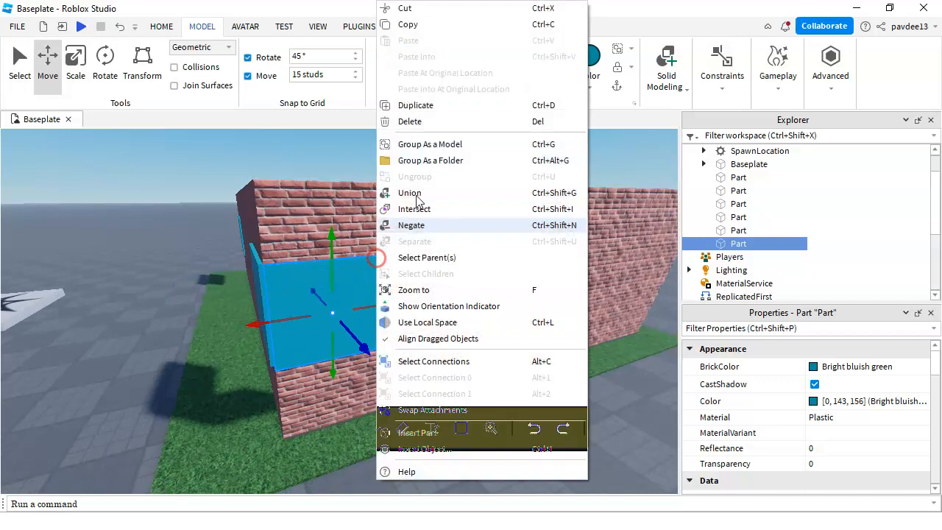
{"action": "left_click", "coordinate": [424, 99]}
{"action": "right_click_drag", "start_coordinate": [517, 240], "coordinate": [427, 309]}
{"action": "left_click_drag", "start_coordinate": [416, 300], "coordinate": [434, 278]}
Duplicate the window at the far corner of the second wall and turn the copy about its vertical axis.
{"action": "key", "text": "d"}
{"action": "right_click_drag", "start_coordinate": [468, 278], "coordinate": [312, 217]}
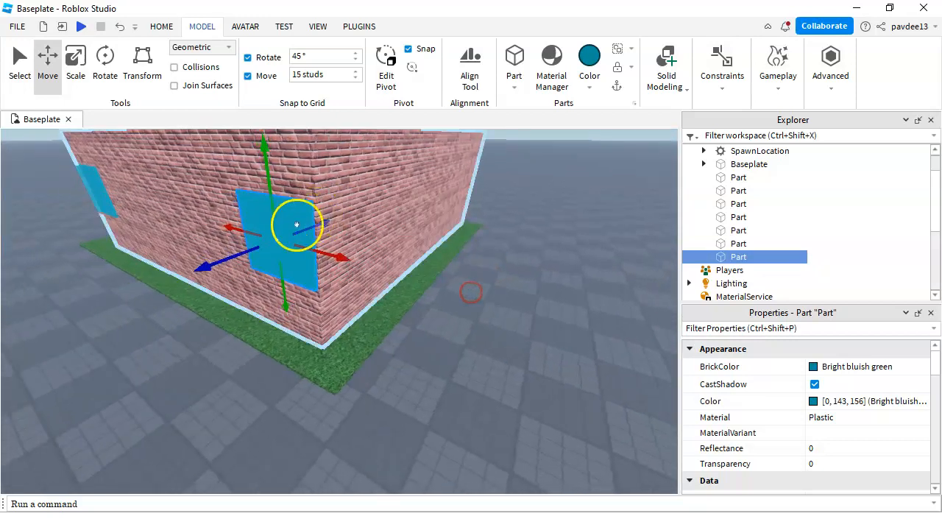
{"action": "right_click", "coordinate": [293, 220]}
{"action": "left_click", "coordinate": [330, 105]}
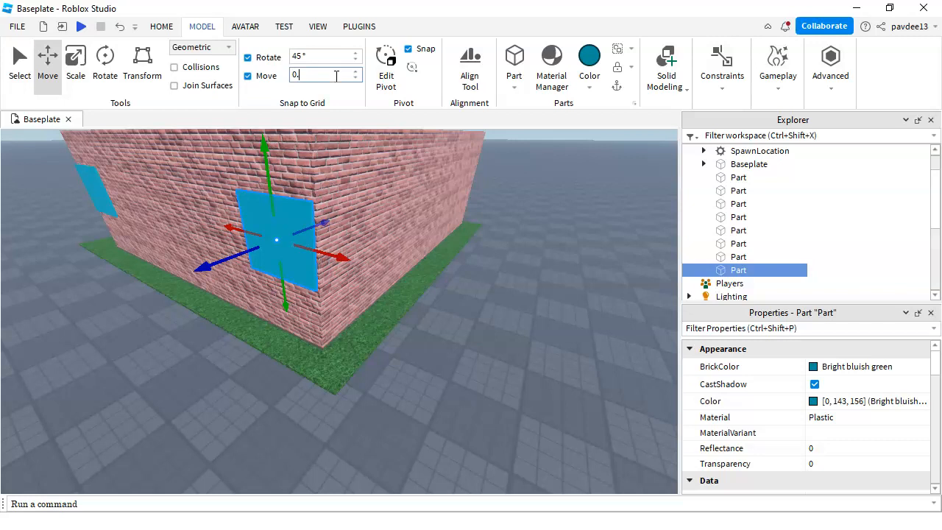
{"action": "left_click", "coordinate": [105, 59]}
{"action": "left_click_drag", "start_coordinate": [303, 270], "coordinate": [330, 238]}
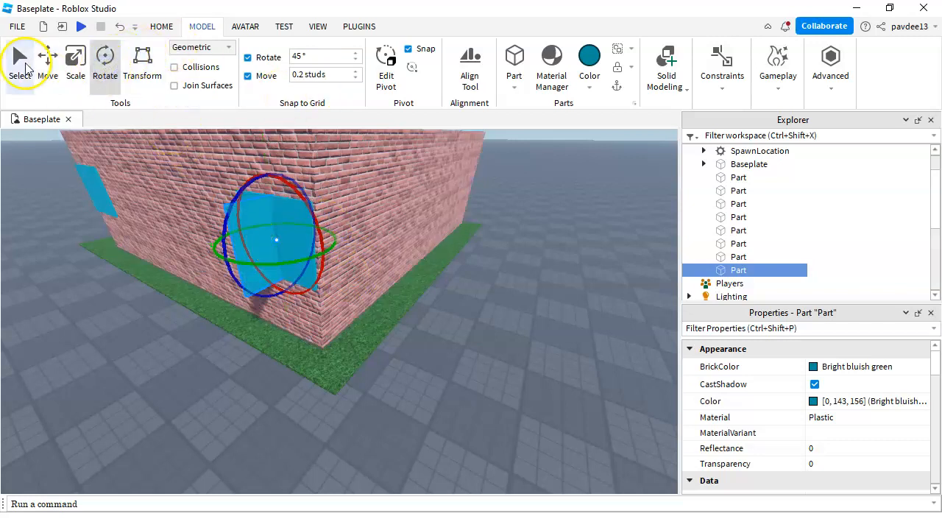
Place the rotated window on the third brick wall beside the corner, using a 0.2-stud move snap.
{"action": "left_click", "coordinate": [19, 60]}
{"action": "key", "text": "w"}
{"action": "key", "text": "d"}
{"action": "left_click_drag", "start_coordinate": [286, 258], "coordinate": [256, 218]}
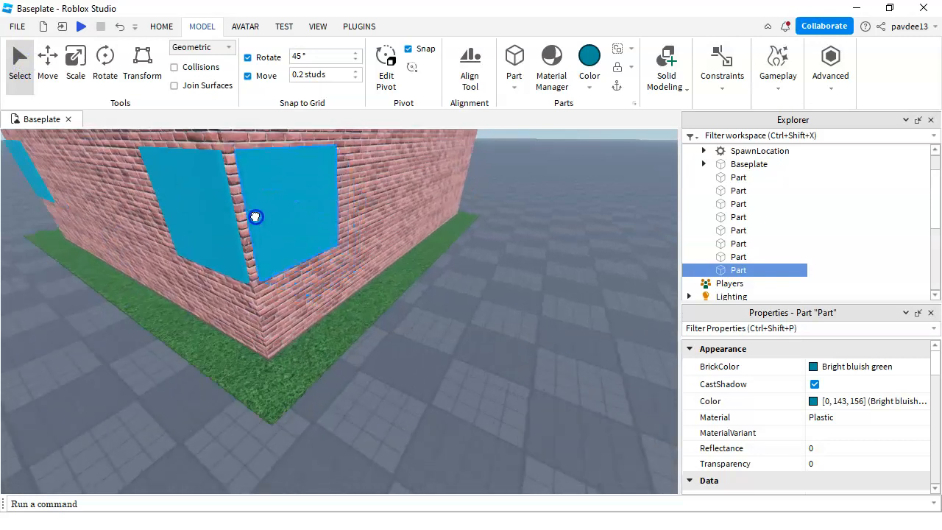
Duplicate the third wall's window and move the copy to that wall's far end with a 15-stud move snap.
{"action": "key", "text": "s"}
{"action": "key", "text": "d"}
{"action": "right_click_drag", "start_coordinate": [368, 199], "coordinate": [405, 203]}
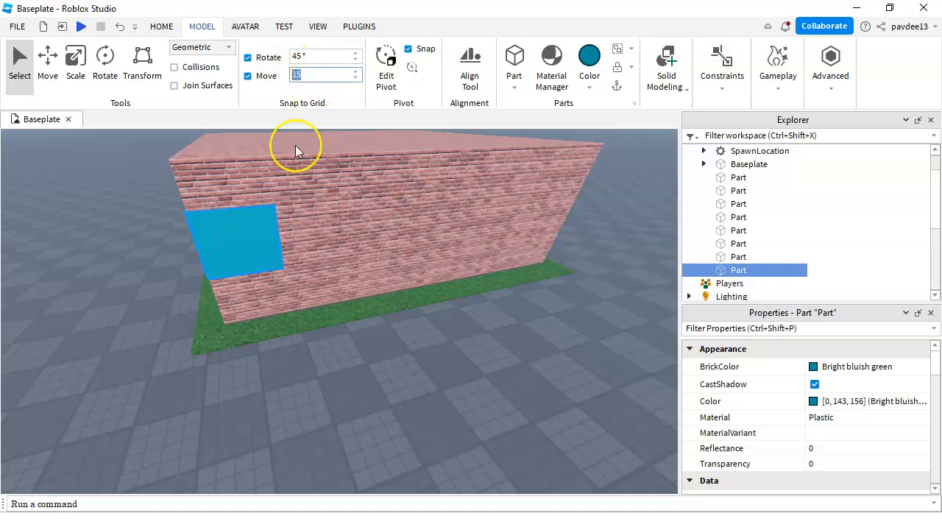
{"action": "right_click", "coordinate": [244, 257]}
{"action": "left_click", "coordinate": [287, 105]}
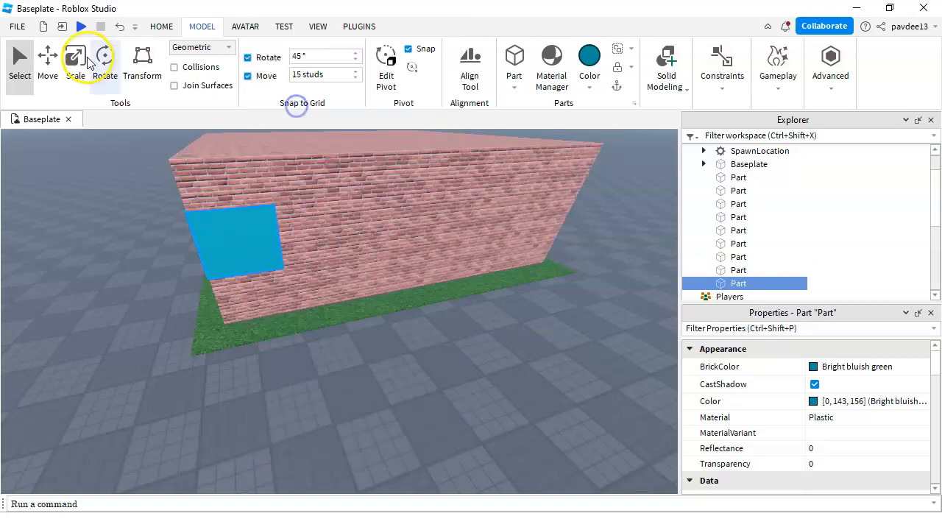
{"action": "left_click", "coordinate": [49, 63]}
{"action": "key", "text": "d"}
{"action": "left_click_drag", "start_coordinate": [320, 234], "coordinate": [417, 195]}
Duplicate the third wall's far window, set the move snap to 0.2 studs and turn the copy toward the fourth wall.
{"action": "right_click_drag", "start_coordinate": [417, 196], "coordinate": [419, 196]}
{"action": "key", "text": "d"}
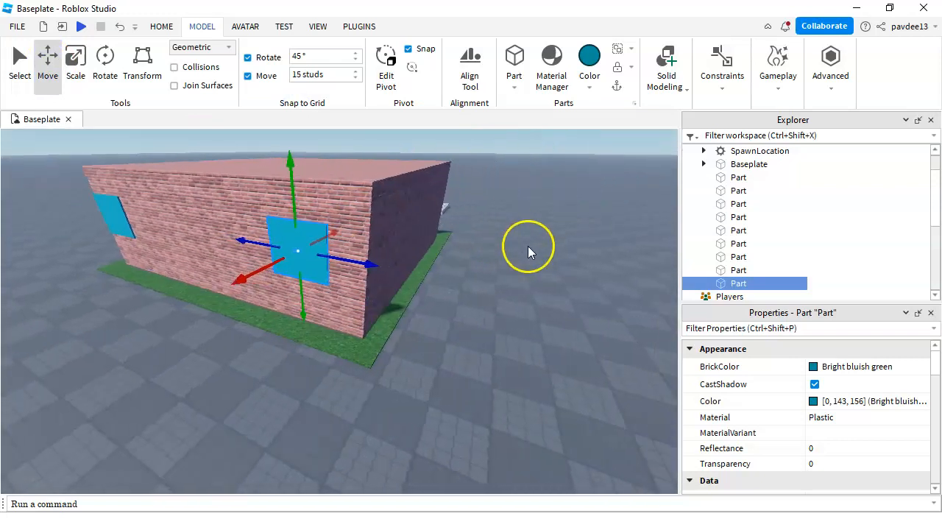
{"action": "right_click", "coordinate": [253, 248]}
{"action": "left_click", "coordinate": [332, 103]}
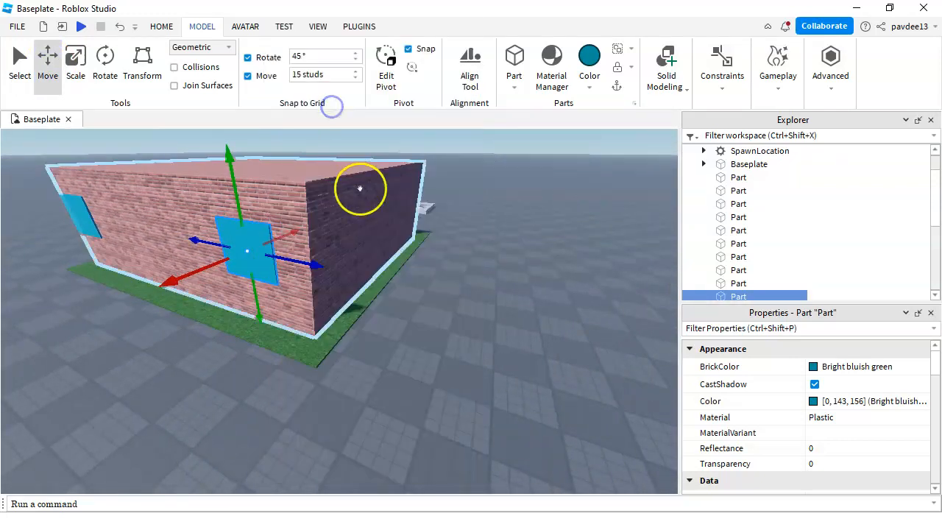
{"action": "left_click", "coordinate": [118, 64]}
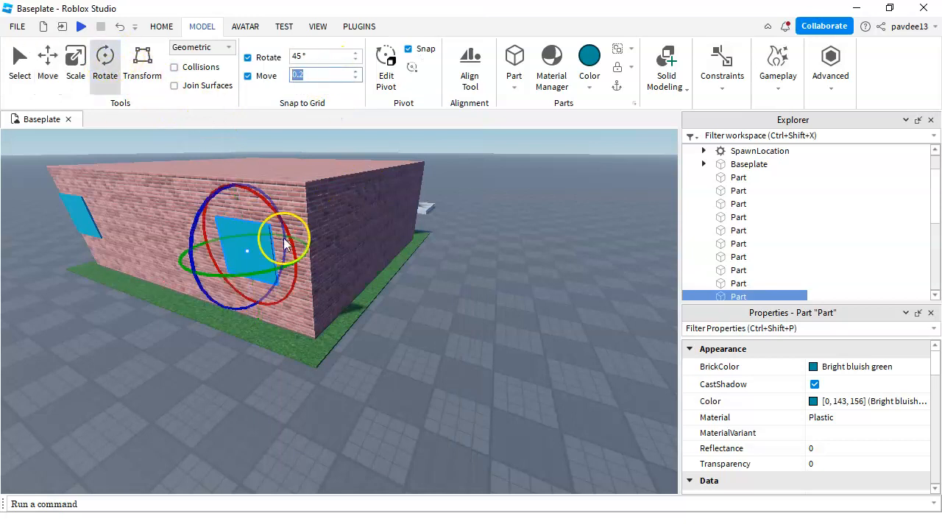
{"action": "left_click_drag", "start_coordinate": [292, 256], "coordinate": [368, 281]}
Move the rotated window onto the fourth brick wall next to the corner.
{"action": "key", "text": "d"}
{"action": "left_click", "coordinate": [49, 68]}
{"action": "key", "text": "w"}
{"action": "right_click_drag", "start_coordinate": [394, 274], "coordinate": [393, 240]}
{"action": "left_click_drag", "start_coordinate": [393, 240], "coordinate": [464, 231]}
Duplicate the fourth wall's window and place the copy at that wall's far end with a 15-stud move snap.
{"action": "right_click_drag", "start_coordinate": [460, 213], "coordinate": [460, 212]}
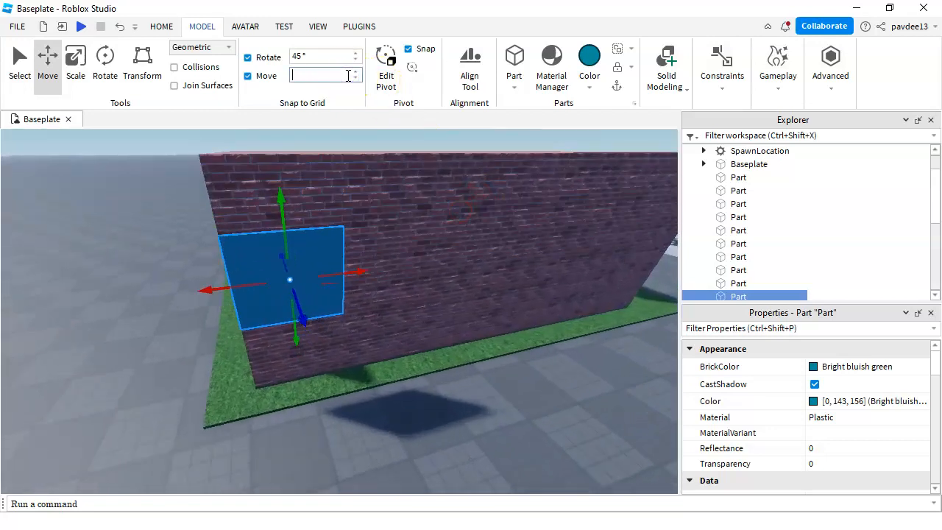
{"action": "right_click", "coordinate": [338, 242]}
{"action": "left_click", "coordinate": [376, 107]}
{"action": "right_click_drag", "start_coordinate": [434, 261], "coordinate": [498, 254]}
{"action": "left_click", "coordinate": [448, 289]}
{"action": "scroll", "coordinate": [296, 257], "scroll_direction": "down", "scroll_amount": 2}
{"action": "scroll", "coordinate": [484, 208], "scroll_direction": "down", "scroll_amount": 2}
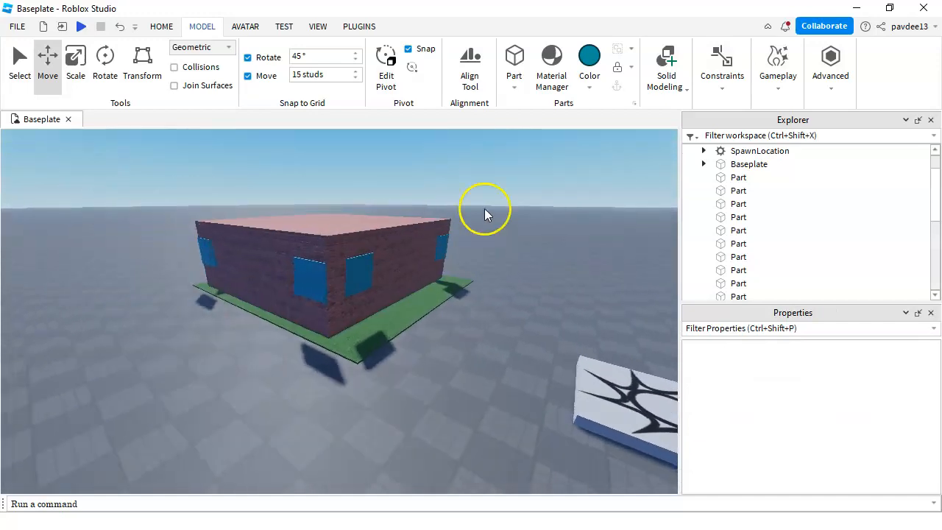
Select the last duplicated window on the fourth wall and adjust its position along the wall.
{"action": "scroll", "coordinate": [542, 254], "scroll_direction": "up", "scroll_amount": 4}
{"action": "mouse_move", "coordinate": [484, 287]}
{"action": "right_mouse_down"}
{"action": "mouse_move", "coordinate": [496, 298]}
{"action": "mouse_move", "coordinate": [481, 290]}
{"action": "right_mouse_up"}
{"action": "scroll", "coordinate": [496, 297], "scroll_direction": "up", "scroll_amount": 3}
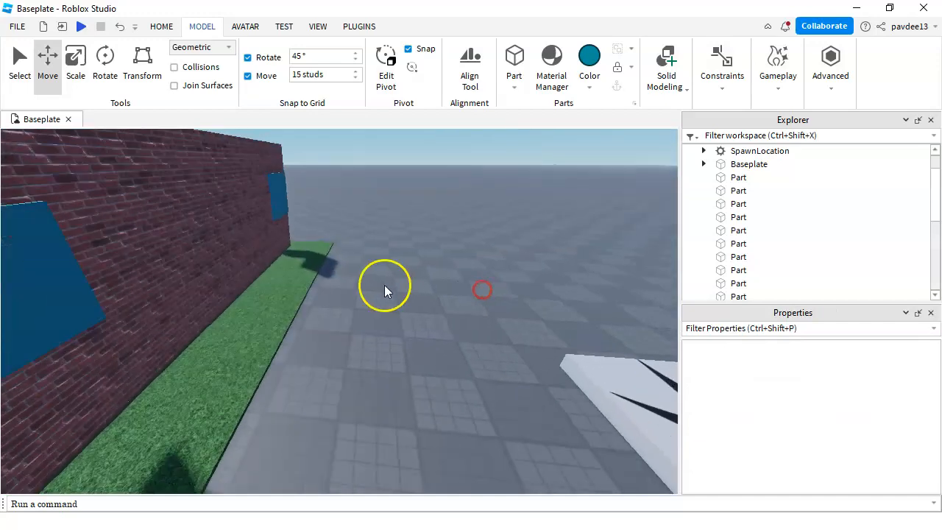
{"action": "right_click_drag", "start_coordinate": [385, 290], "coordinate": [385, 284]}
{"action": "key", "text": "s"}
{"action": "key", "text": "a"}
{"action": "left_click", "coordinate": [265, 392]}
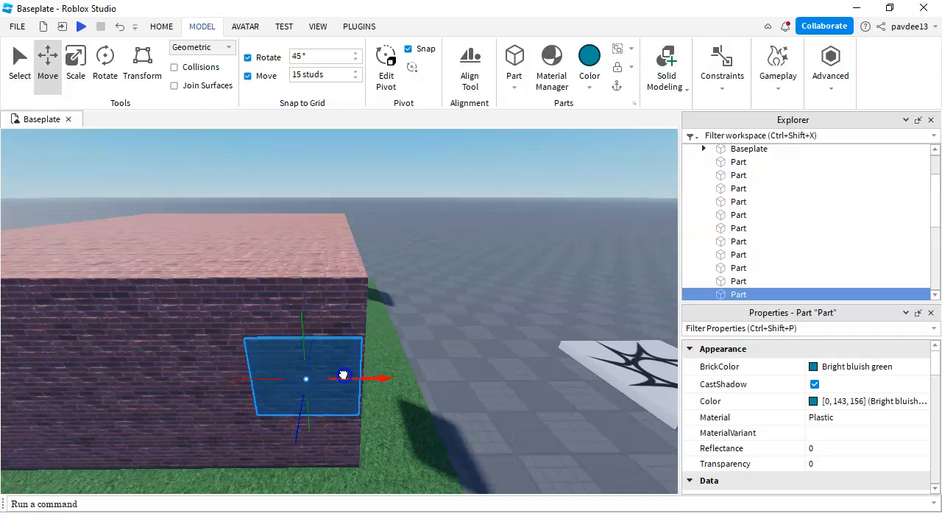
{"action": "left_click_drag", "start_coordinate": [227, 391], "coordinate": [231, 393]}
Move the first wall's corner window inward along the wall, away from the corner.
{"action": "right_click_drag", "start_coordinate": [410, 238], "coordinate": [435, 265]}
{"action": "left_click", "coordinate": [398, 301]}
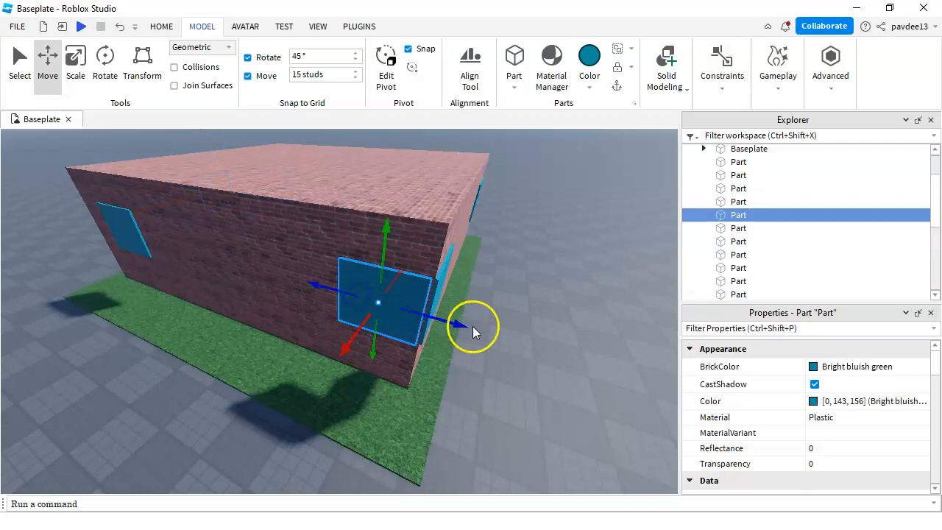
{"action": "left_click_drag", "start_coordinate": [314, 297], "coordinate": [315, 297]}
{"action": "key", "text": "d"}
Reposition another corner window along its wall and deselect it.
{"action": "right_click_drag", "start_coordinate": [549, 312], "coordinate": [532, 303]}
{"action": "left_click", "coordinate": [380, 254]}
{"action": "left_click_drag", "start_coordinate": [422, 236], "coordinate": [341, 267]}
{"action": "right_click_drag", "start_coordinate": [434, 248], "coordinate": [404, 263]}
{"action": "left_click", "coordinate": [404, 263]}
{"action": "left_click", "coordinate": [544, 224]}
Insert another block part on the roof edge of the brick house, above a window.
{"action": "right_click_drag", "start_coordinate": [544, 224], "coordinate": [443, 208]}
{"action": "scroll", "coordinate": [422, 263], "scroll_direction": "down", "scroll_amount": 5}
{"action": "right_click_drag", "start_coordinate": [422, 263], "coordinate": [471, 239]}
{"action": "mouse_move", "coordinate": [472, 240]}
{"action": "left_mouse_down"}
{"action": "mouse_move", "coordinate": [448, 204]}
{"action": "mouse_move", "coordinate": [578, 200]}
{"action": "left_mouse_up"}
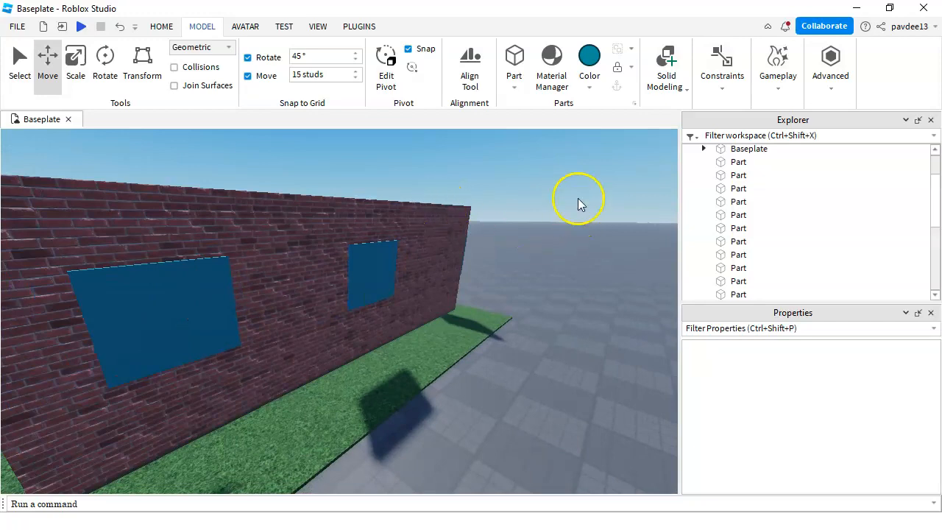
{"action": "left_click", "coordinate": [513, 59]}
{"action": "mouse_move", "coordinate": [452, 215]}
{"action": "right_mouse_down"}
{"action": "mouse_move", "coordinate": [456, 197]}
{"action": "mouse_move", "coordinate": [454, 214]}
{"action": "right_mouse_up"}
{"action": "middle_click_drag", "start_coordinate": [454, 214], "coordinate": [508, 169]}
{"action": "right_click_drag", "start_coordinate": [507, 168], "coordinate": [582, 120]}
Colour the new block Dark taupe and apply the Wood material to it.
{"action": "left_click", "coordinate": [587, 91]}
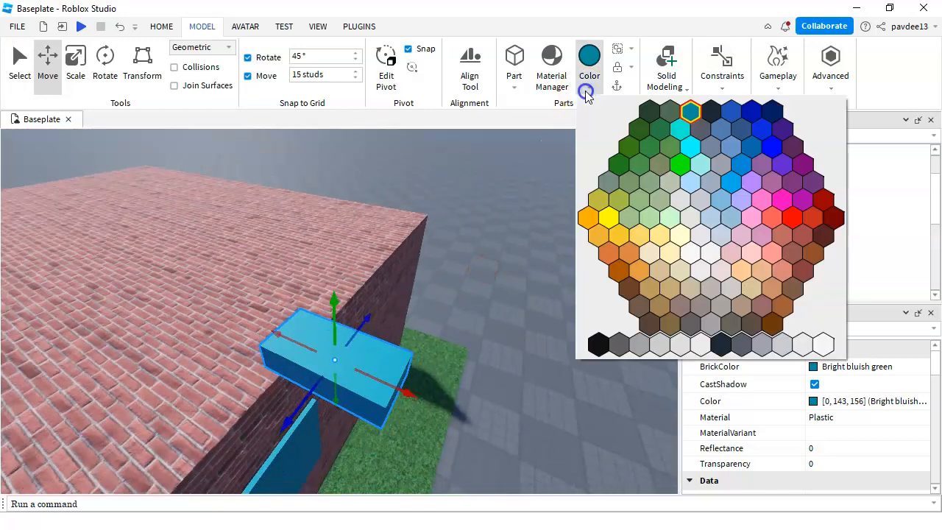
{"action": "left_click", "coordinate": [760, 319]}
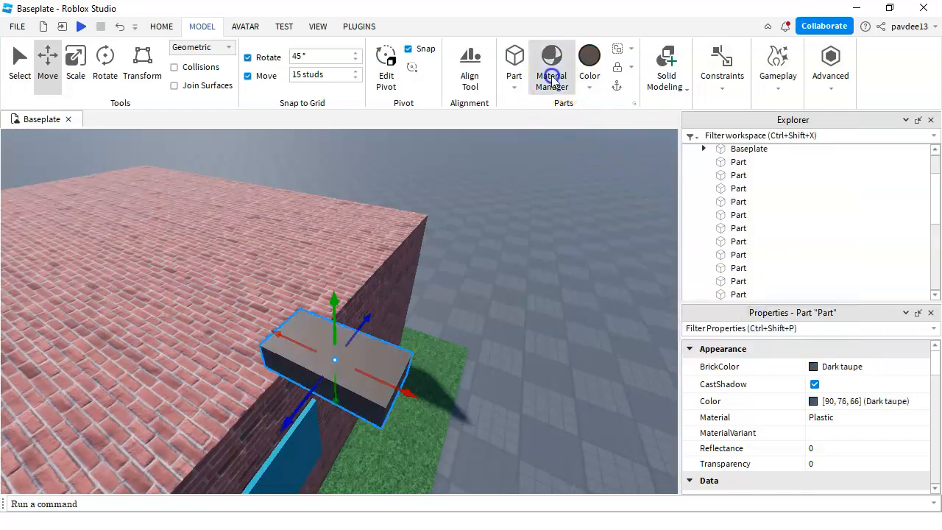
{"action": "left_click", "coordinate": [553, 80]}
{"action": "scroll", "coordinate": [616, 340], "scroll_direction": "down", "scroll_amount": 5}
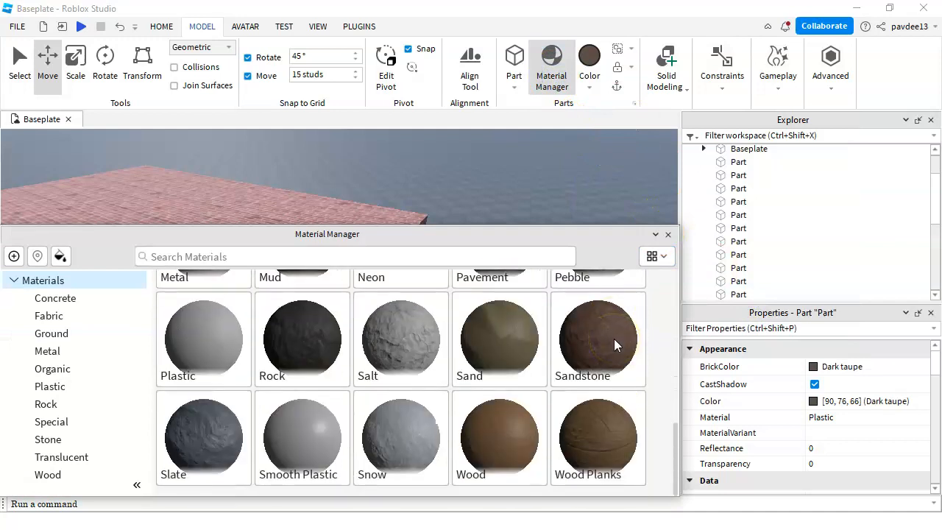
{"action": "left_click", "coordinate": [535, 402]}
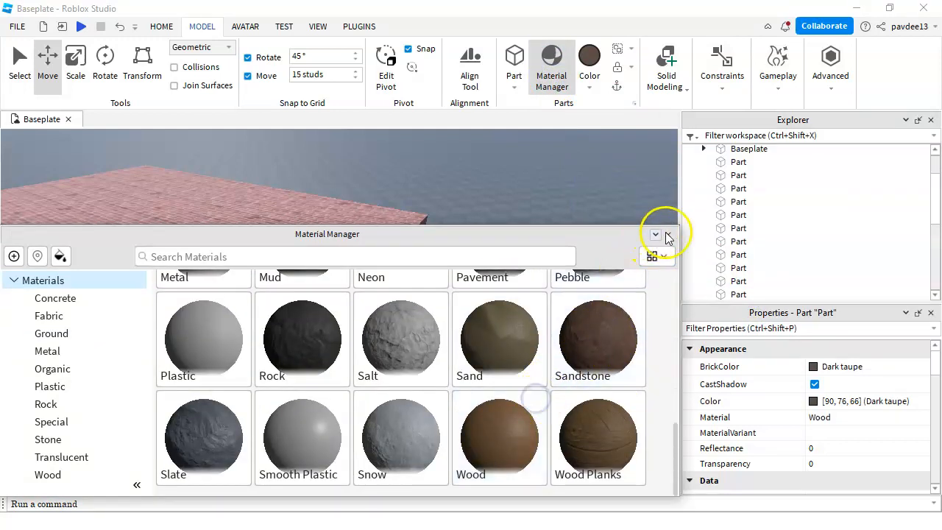
Set the move snap to 0.2 studs and place the dark wood block on the grass against the brick wall.
{"action": "left_click", "coordinate": [668, 236]}
{"action": "right_click_drag", "start_coordinate": [511, 199], "coordinate": [478, 254]}
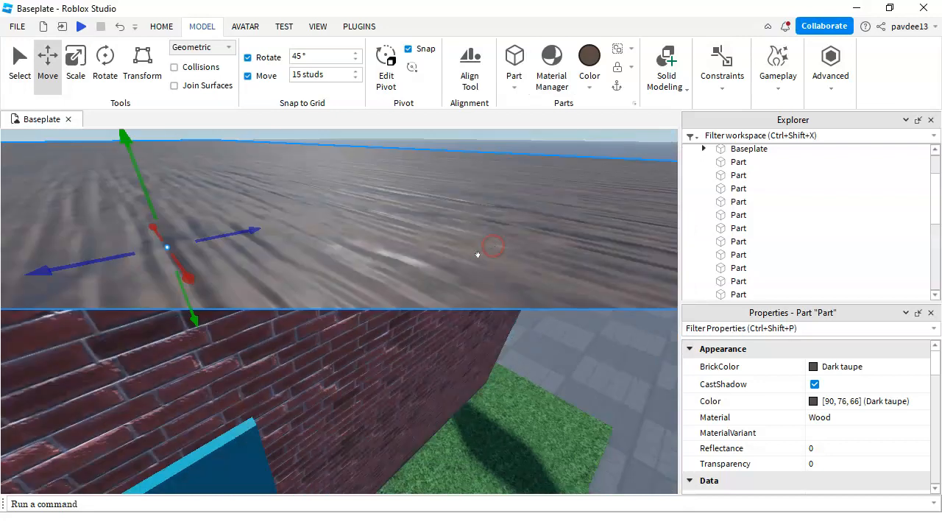
{"action": "scroll", "coordinate": [354, 289], "scroll_direction": "down", "scroll_amount": 10}
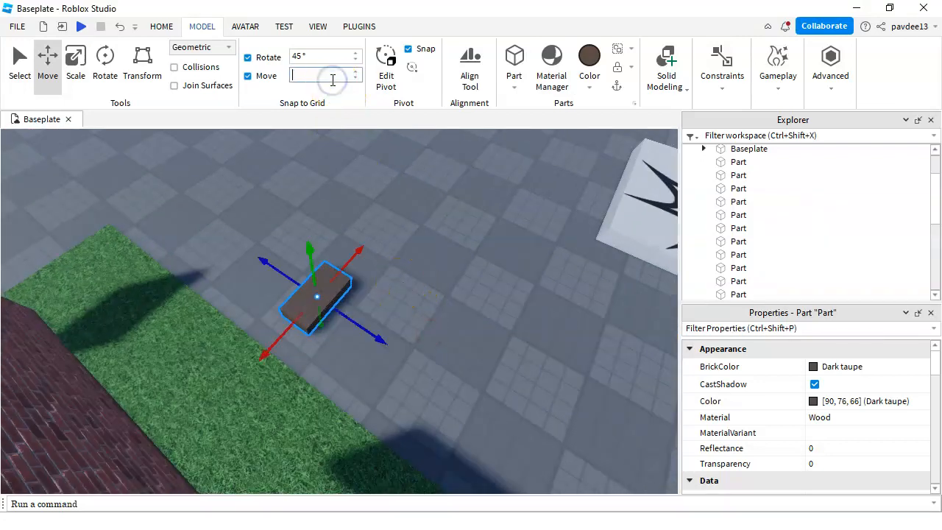
{"action": "right_click_drag", "start_coordinate": [422, 268], "coordinate": [346, 291]}
{"action": "left_click_drag", "start_coordinate": [440, 379], "coordinate": [291, 280]}
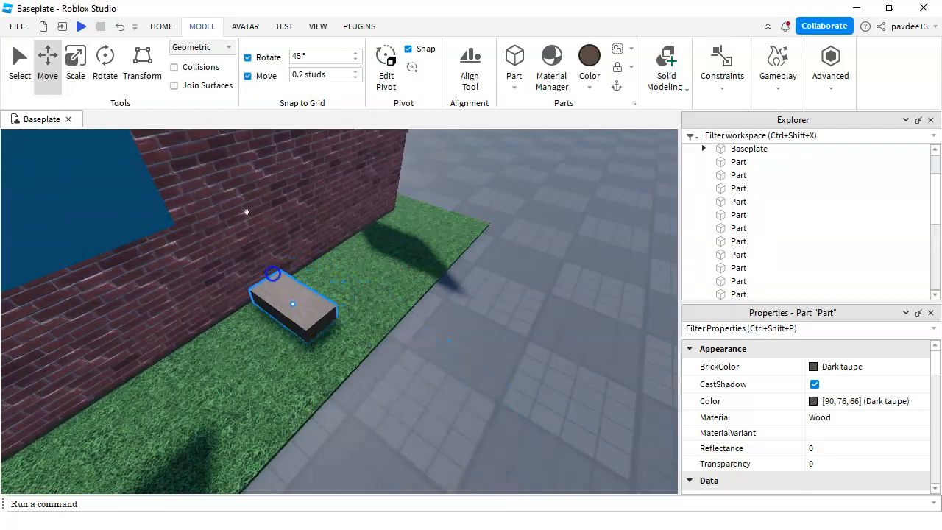
Scale the wood block into a thin, tall door panel flush against the wall beside the window, and deselect it.
{"action": "left_click", "coordinate": [74, 78]}
{"action": "left_click_drag", "start_coordinate": [338, 335], "coordinate": [209, 277]}
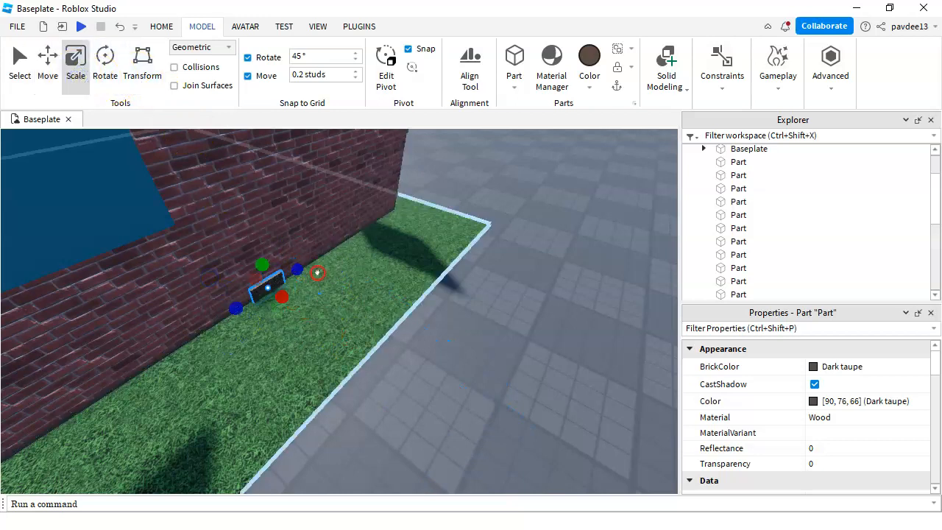
{"action": "right_click_drag", "start_coordinate": [318, 273], "coordinate": [337, 285]}
{"action": "left_click_drag", "start_coordinate": [320, 299], "coordinate": [372, 287]}
{"action": "key", "text": "d"}
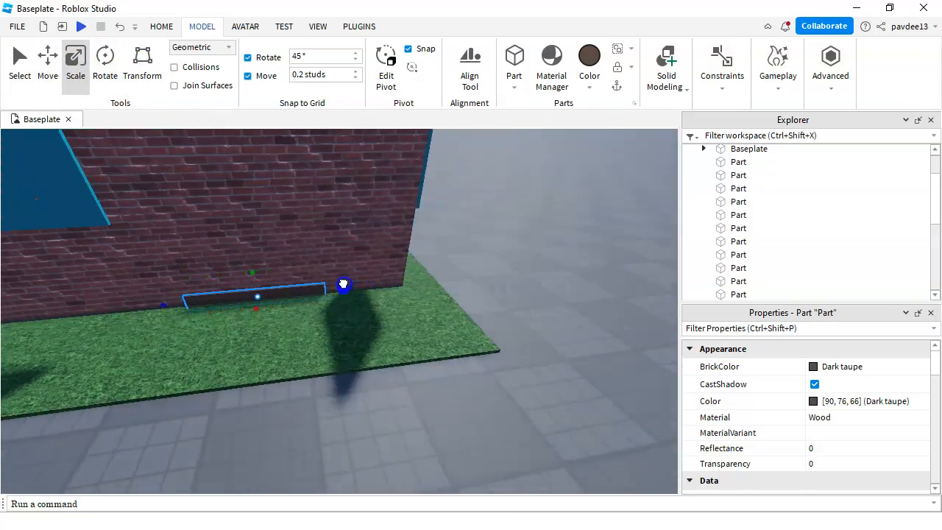
{"action": "left_click_drag", "start_coordinate": [259, 274], "coordinate": [276, 197]}
{"action": "left_click", "coordinate": [512, 236]}
{"action": "key", "text": "w"}
{"action": "right_click_drag", "start_coordinate": [512, 237], "coordinate": [516, 211]}
{"action": "key", "text": "d"}
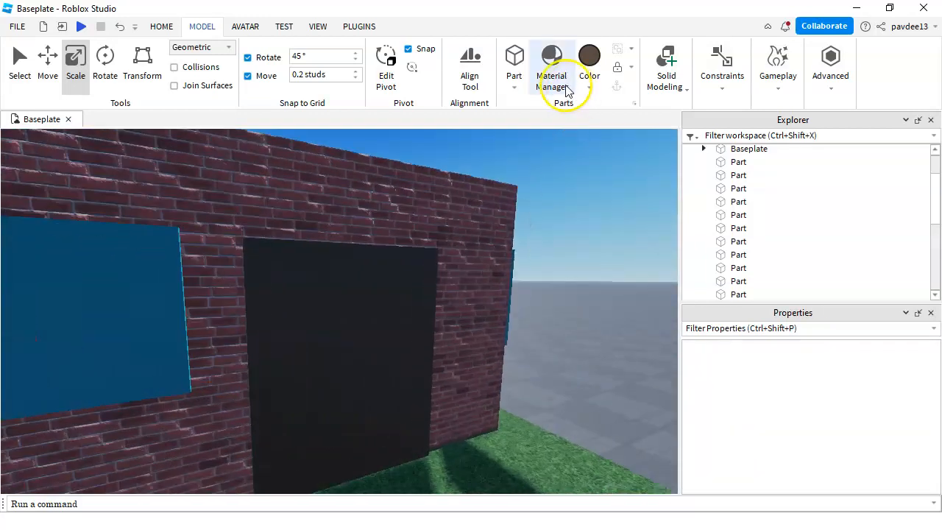
Insert a sphere part above the door and colour it New Yeller.
{"action": "left_click", "coordinate": [515, 86]}
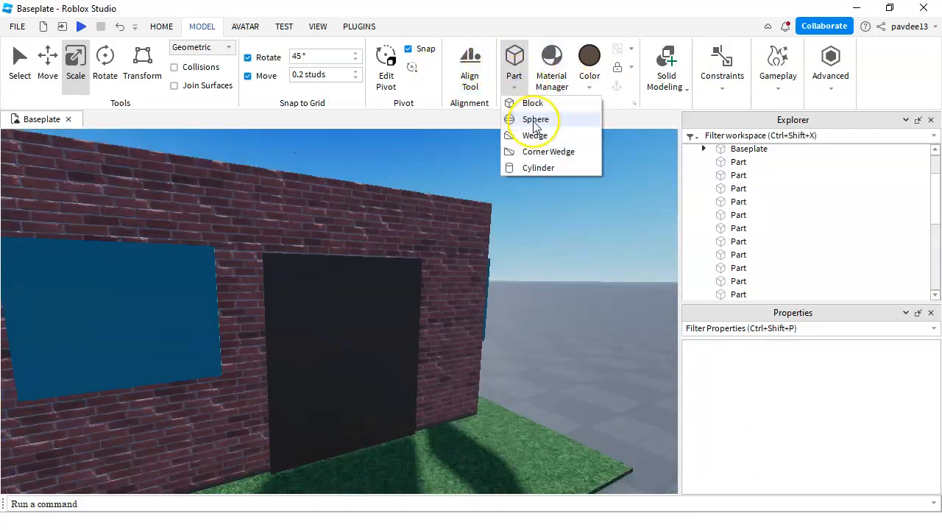
{"action": "left_click", "coordinate": [536, 121]}
{"action": "right_click_drag", "start_coordinate": [526, 246], "coordinate": [519, 239]}
{"action": "key", "text": "w"}
{"action": "left_click", "coordinate": [586, 87]}
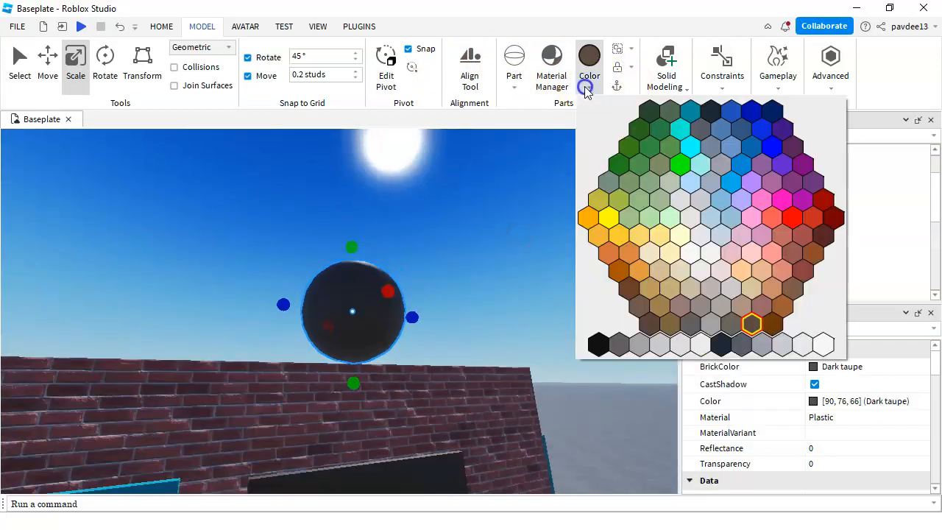
{"action": "left_click", "coordinate": [607, 218]}
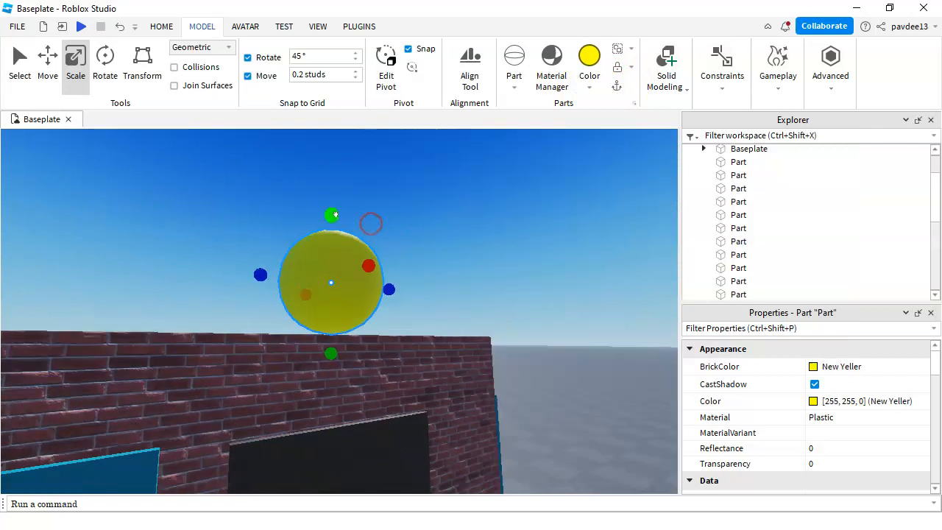
Shrink the yellow sphere to knob size, place it on the door near the window-side edge, and deselect it.
{"action": "scroll", "coordinate": [350, 266], "scroll_direction": "down", "scroll_amount": 2}
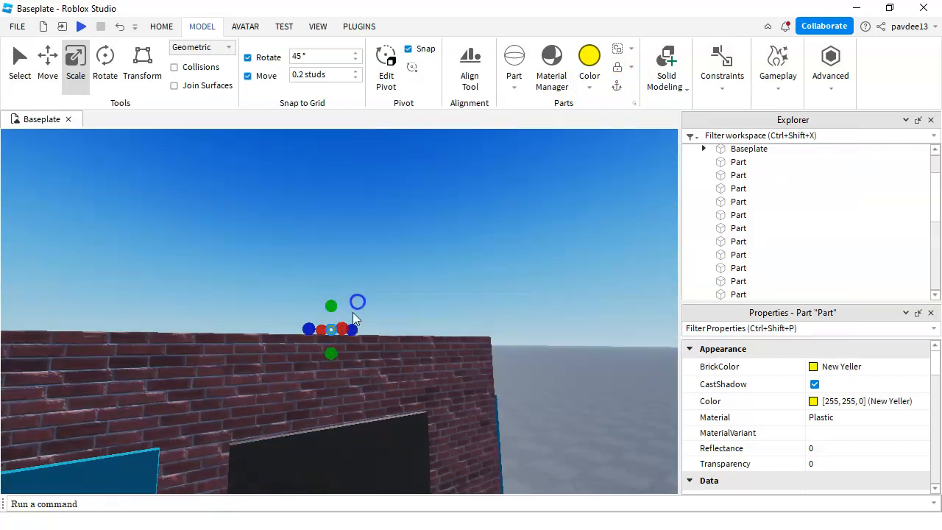
{"action": "left_click_drag", "start_coordinate": [338, 355], "coordinate": [345, 387]}
{"action": "right_click_drag", "start_coordinate": [345, 386], "coordinate": [340, 385]}
{"action": "key", "text": "w"}
{"action": "scroll", "coordinate": [338, 386], "scroll_direction": "down", "scroll_amount": 3}
{"action": "left_click_drag", "start_coordinate": [341, 385], "coordinate": [328, 321]}
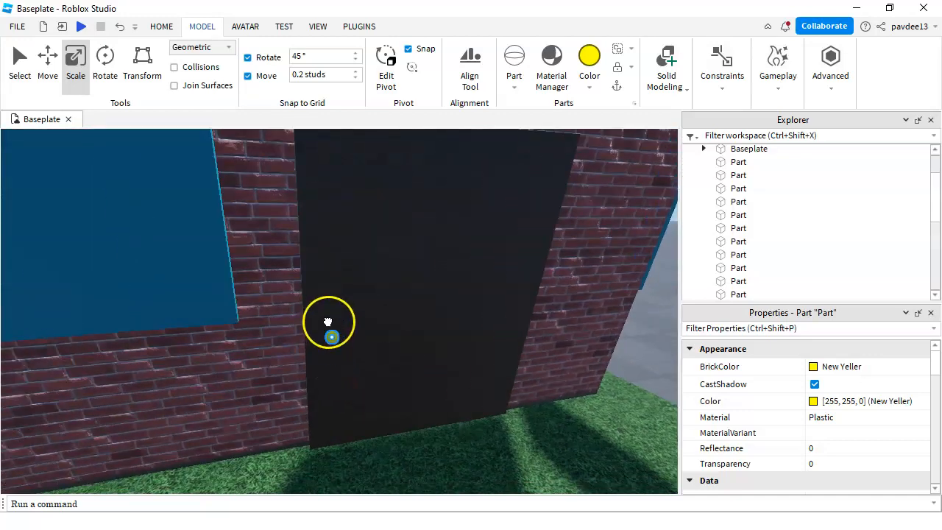
{"action": "scroll", "coordinate": [329, 304], "scroll_direction": "down", "scroll_amount": 3}
{"action": "left_click", "coordinate": [561, 337]}
{"action": "scroll", "coordinate": [412, 330], "scroll_direction": "up", "scroll_amount": 3}
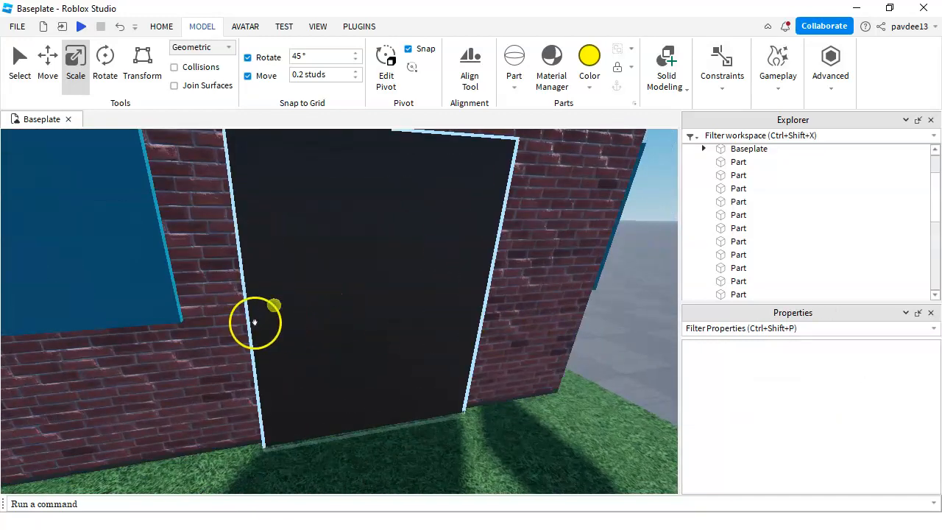
Insert a wedge part on top of the house's flat brick roof.
{"action": "scroll", "coordinate": [357, 279], "scroll_direction": "down", "scroll_amount": 6}
{"action": "key", "text": "a"}
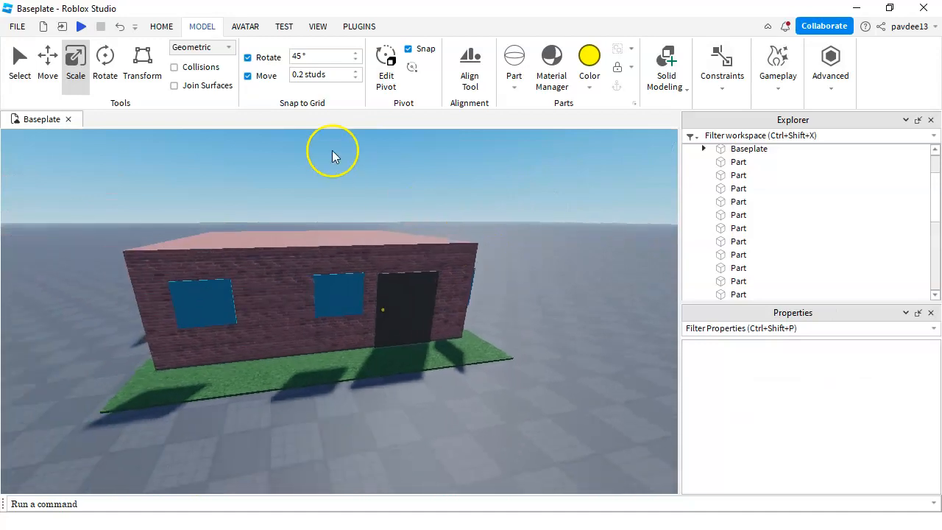
{"action": "scroll", "coordinate": [332, 150], "scroll_direction": "up", "scroll_amount": 3}
{"action": "scroll", "coordinate": [368, 180], "scroll_direction": "up", "scroll_amount": 5}
{"action": "right_click_drag", "start_coordinate": [366, 184], "coordinate": [474, 192]}
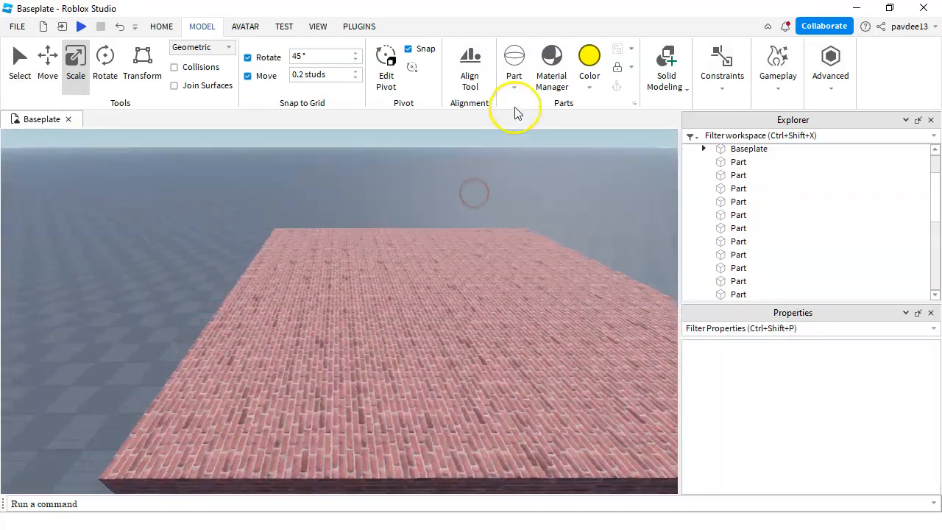
{"action": "left_click", "coordinate": [516, 88]}
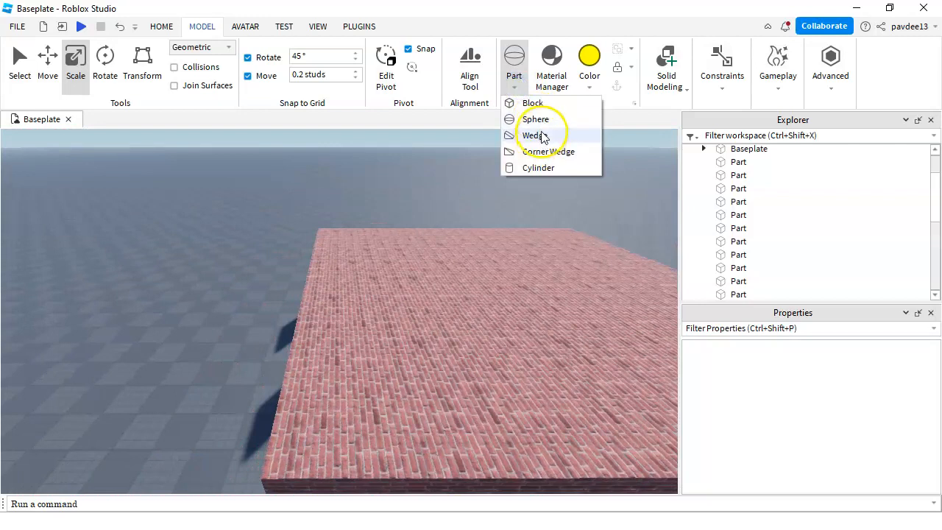
{"action": "left_click", "coordinate": [535, 135]}
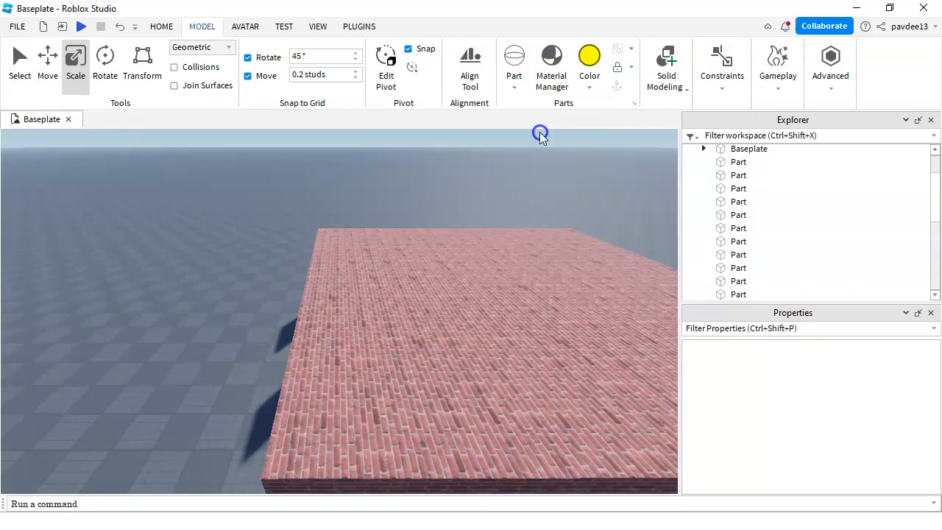
{"action": "right_click_drag", "start_coordinate": [395, 196], "coordinate": [318, 291]}
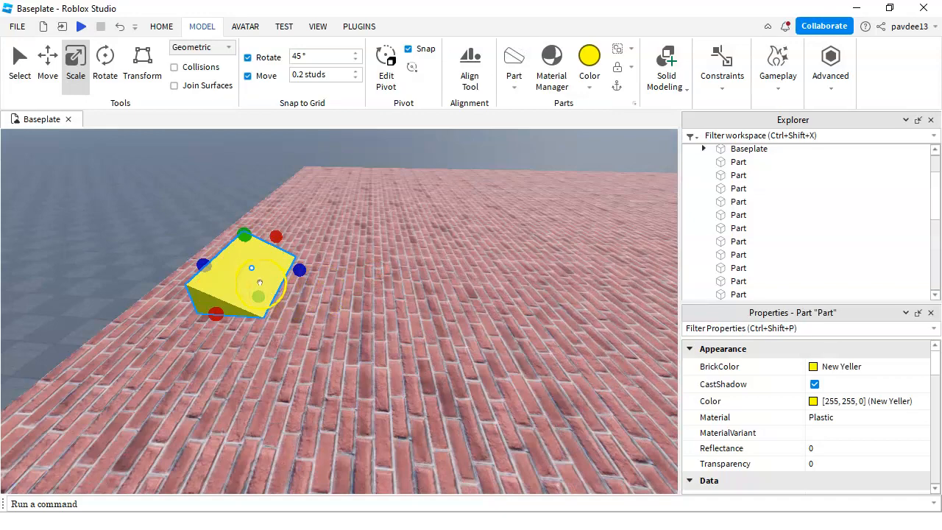
Position the wedge at the roof corner and stretch it along the full length of that roof edge.
{"action": "left_click_drag", "start_coordinate": [254, 275], "coordinate": [445, 282]}
{"action": "scroll", "coordinate": [445, 282], "scroll_direction": "up", "scroll_amount": 5}
{"action": "scroll", "coordinate": [347, 321], "scroll_direction": "down", "scroll_amount": 3}
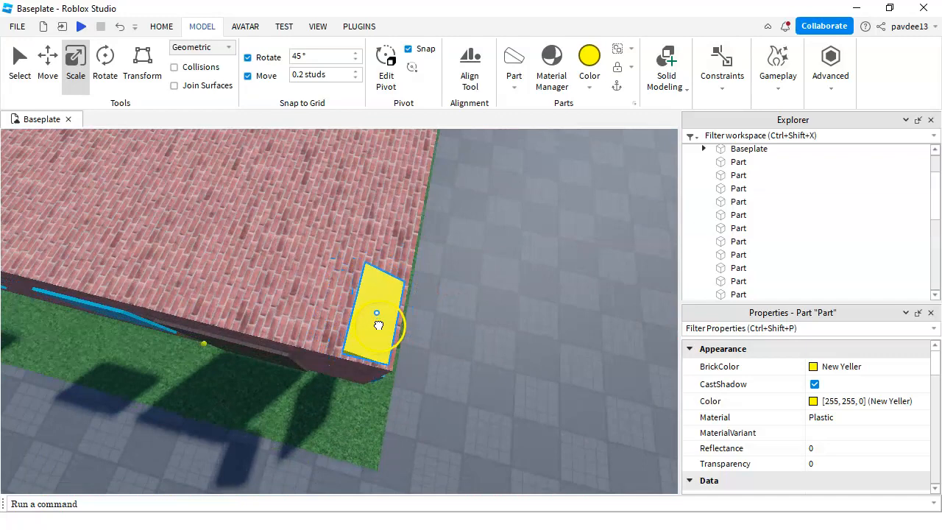
{"action": "scroll", "coordinate": [437, 288], "scroll_direction": "down", "scroll_amount": 5}
{"action": "right_click_drag", "start_coordinate": [435, 281], "coordinate": [434, 282]}
{"action": "left_click_drag", "start_coordinate": [279, 331], "coordinate": [405, 343]}
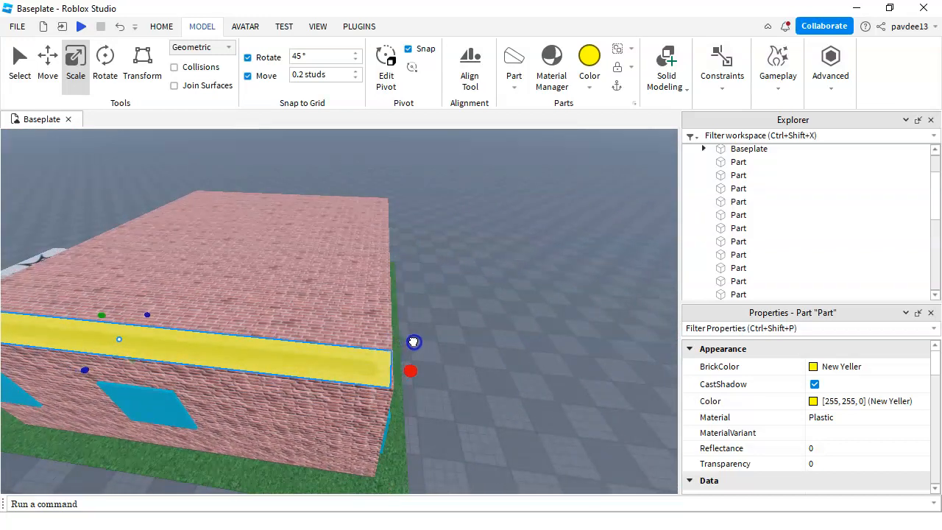
Apply the Brick material to the wedge and colour it Dark taupe.
{"action": "right_click_drag", "start_coordinate": [505, 379], "coordinate": [498, 291]}
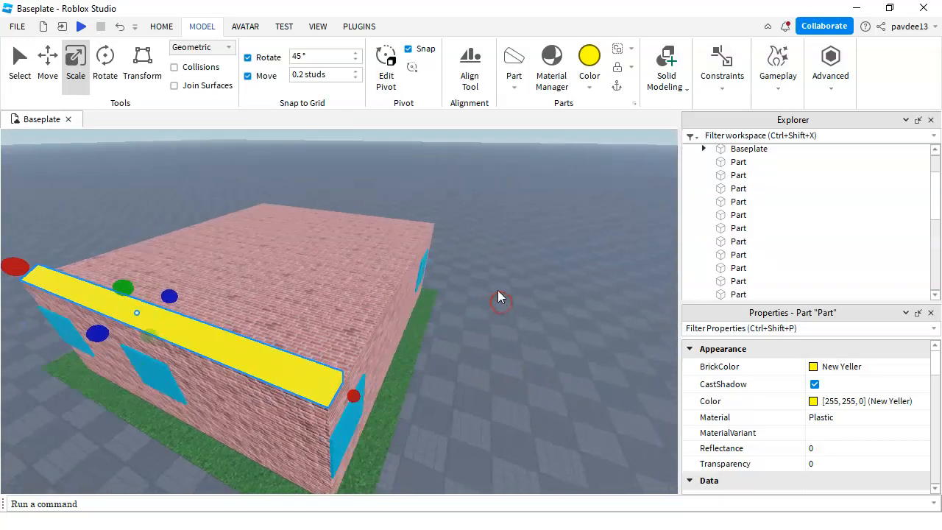
{"action": "left_click", "coordinate": [552, 65]}
{"action": "scroll", "coordinate": [564, 330], "scroll_direction": "up", "scroll_amount": 5}
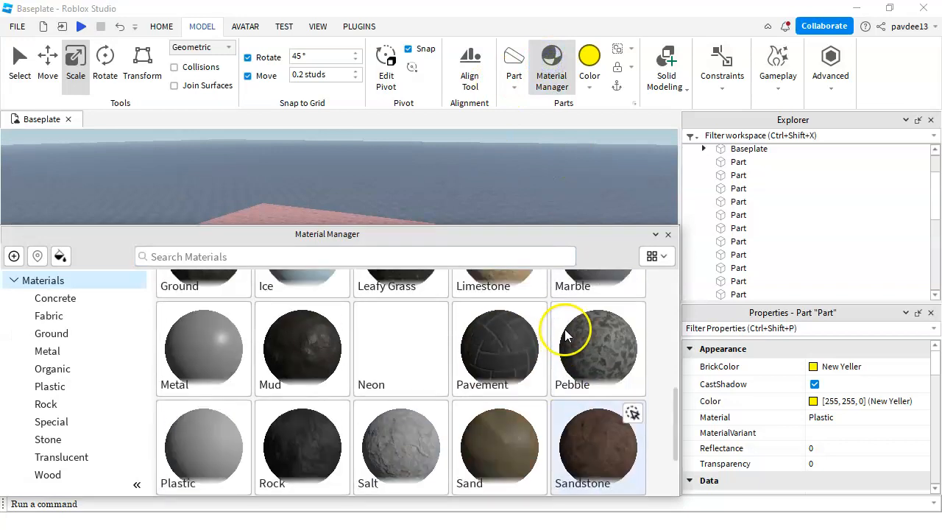
{"action": "left_click", "coordinate": [435, 284]}
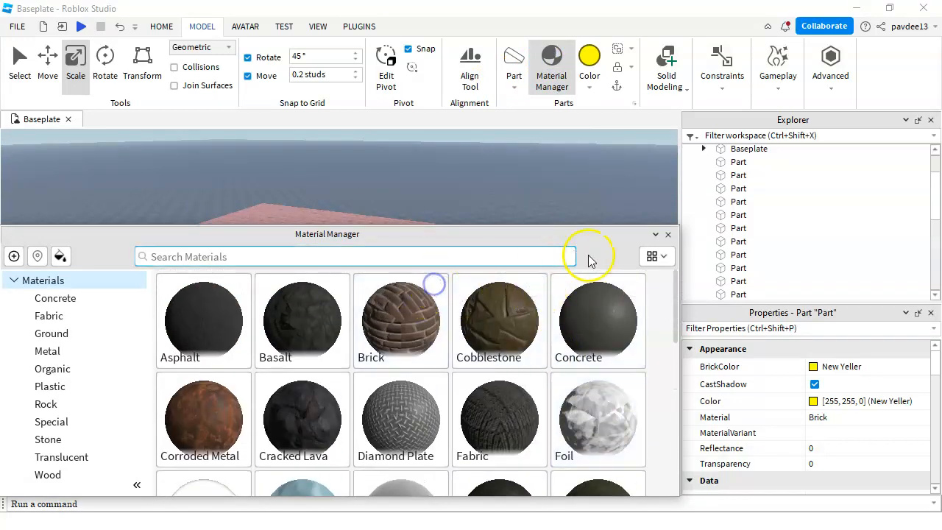
{"action": "left_click", "coordinate": [668, 234]}
{"action": "left_click", "coordinate": [589, 87]}
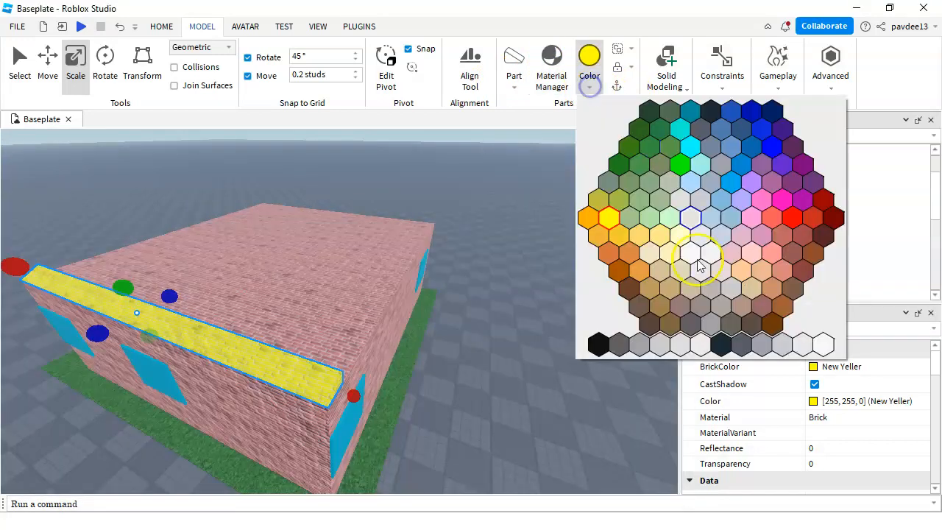
{"action": "left_click", "coordinate": [751, 333]}
Scale the wedge to cover about half of the house top and raise its height to form a sloped roof side.
{"action": "right_click_drag", "start_coordinate": [463, 301], "coordinate": [462, 301]}
{"action": "scroll", "coordinate": [462, 302], "scroll_direction": "up", "scroll_amount": 5}
{"action": "key", "text": "s"}
{"action": "key", "text": "d"}
{"action": "left_click_drag", "start_coordinate": [327, 304], "coordinate": [372, 307]}
{"action": "left_click", "coordinate": [314, 282]}
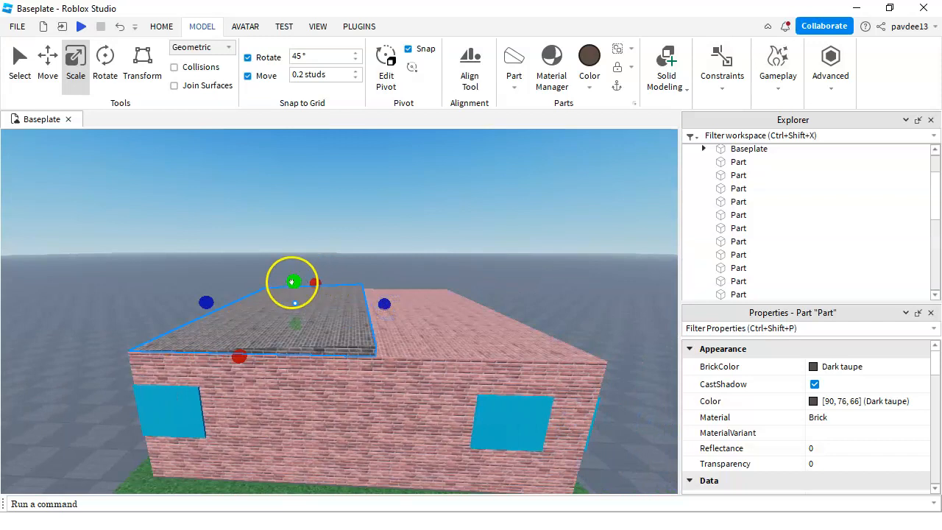
{"action": "left_click_drag", "start_coordinate": [296, 256], "coordinate": [303, 212]}
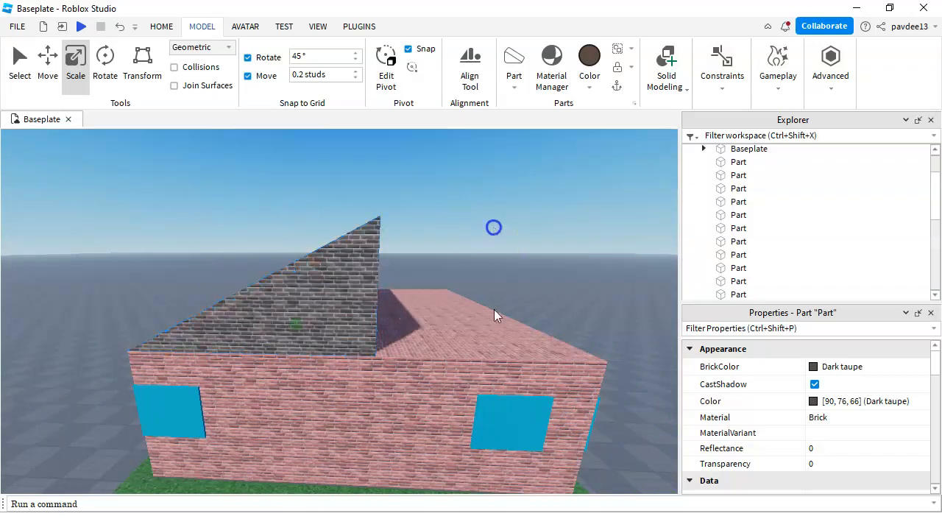
{"action": "left_click", "coordinate": [436, 212]}
Duplicate the roof wedge and rotate the copy so its slope faces the opposite way.
{"action": "right_click", "coordinate": [366, 251]}
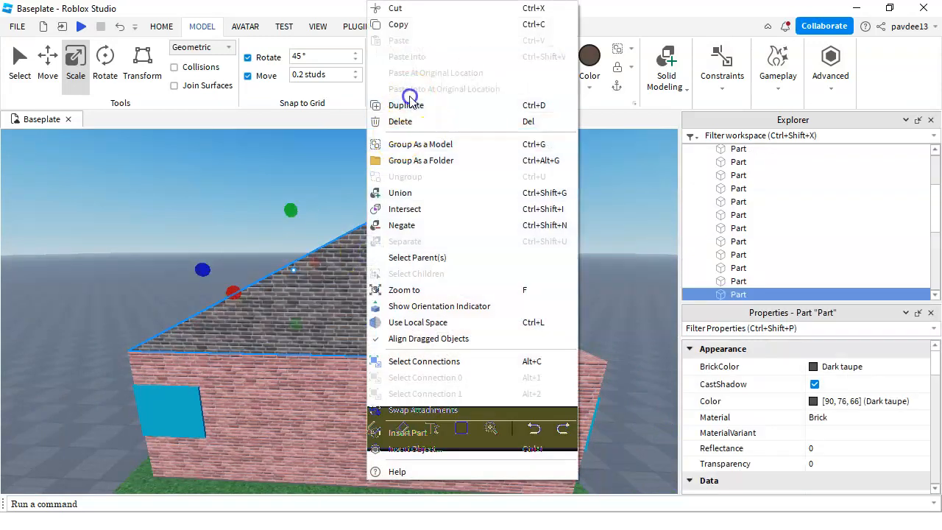
{"action": "left_click", "coordinate": [411, 105]}
{"action": "right_click_drag", "start_coordinate": [480, 221], "coordinate": [477, 265]}
{"action": "key", "text": "s"}
{"action": "left_click", "coordinate": [106, 67]}
{"action": "right_click_drag", "start_coordinate": [330, 266], "coordinate": [329, 257]}
{"action": "left_click_drag", "start_coordinate": [357, 258], "coordinate": [409, 240]}
Move the copied wedge against the first to form a gable roof, and scale its outer edge flush with the wall.
{"action": "left_click", "coordinate": [47, 59]}
{"action": "right_click_drag", "start_coordinate": [408, 240], "coordinate": [448, 250]}
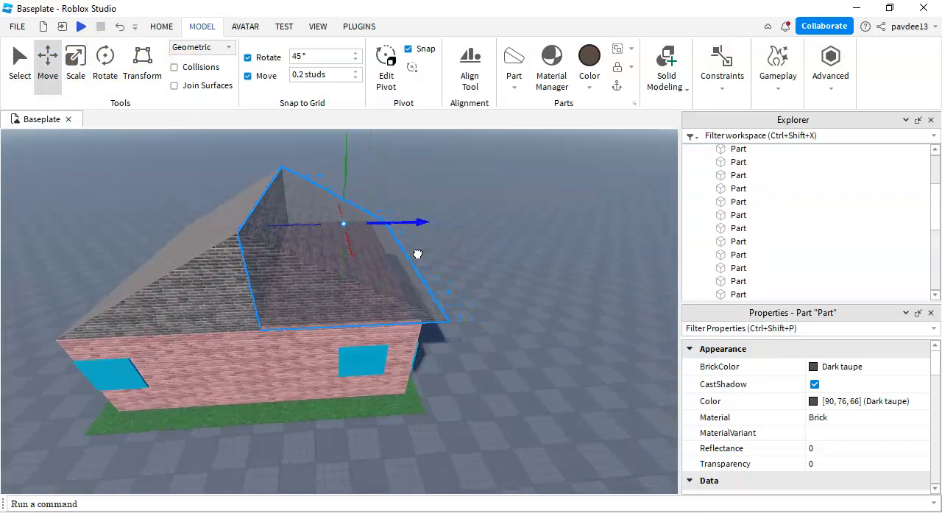
{"action": "left_click_drag", "start_coordinate": [417, 253], "coordinate": [403, 254]}
{"action": "key", "text": "w"}
{"action": "key", "text": "d"}
{"action": "right_click_drag", "start_coordinate": [445, 278], "coordinate": [444, 269]}
{"action": "left_click_drag", "start_coordinate": [355, 318], "coordinate": [335, 322]}
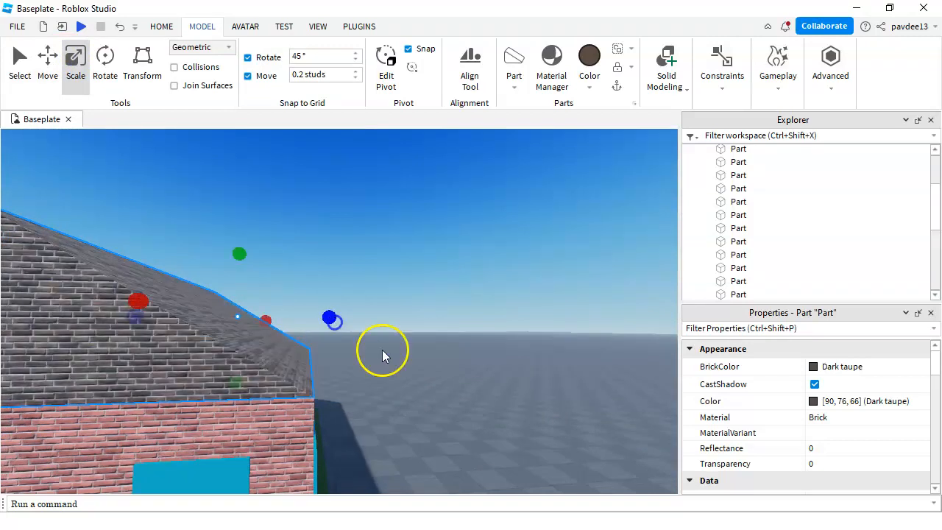
{"action": "key", "text": "s"}
{"action": "key", "text": "a"}
{"action": "left_click", "coordinate": [454, 290]}
Select all parts of the house together and anchor them.
{"action": "key", "text": "w"}
{"action": "key", "text": "s"}
{"action": "right_click_drag", "start_coordinate": [238, 297], "coordinate": [331, 292]}
{"action": "key", "text": "a"}
{"action": "left_click", "coordinate": [271, 199]}
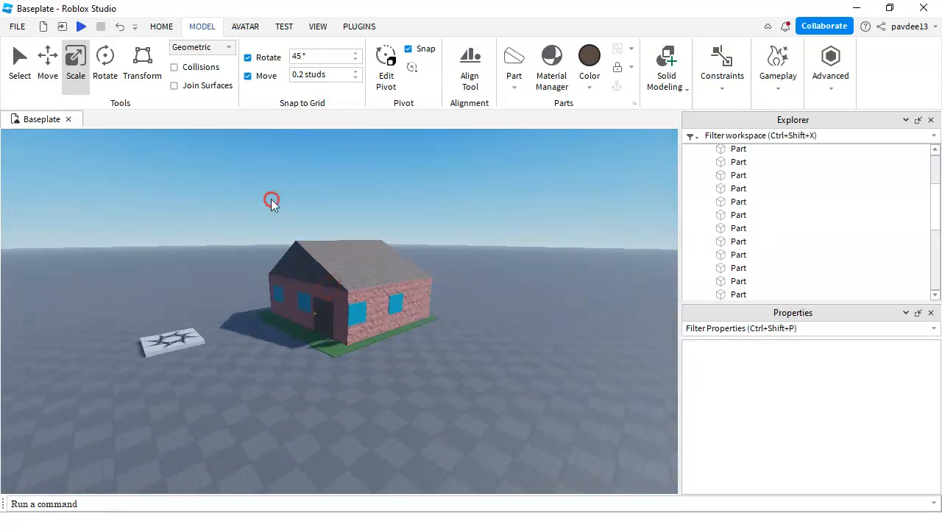
{"action": "key", "text": "d"}
{"action": "left_click_drag", "start_coordinate": [171, 138], "coordinate": [450, 344]}
{"action": "scroll", "coordinate": [347, 109], "scroll_direction": "up", "scroll_amount": 2}
{"action": "scroll", "coordinate": [459, 165], "scroll_direction": "up", "scroll_amount": 4}
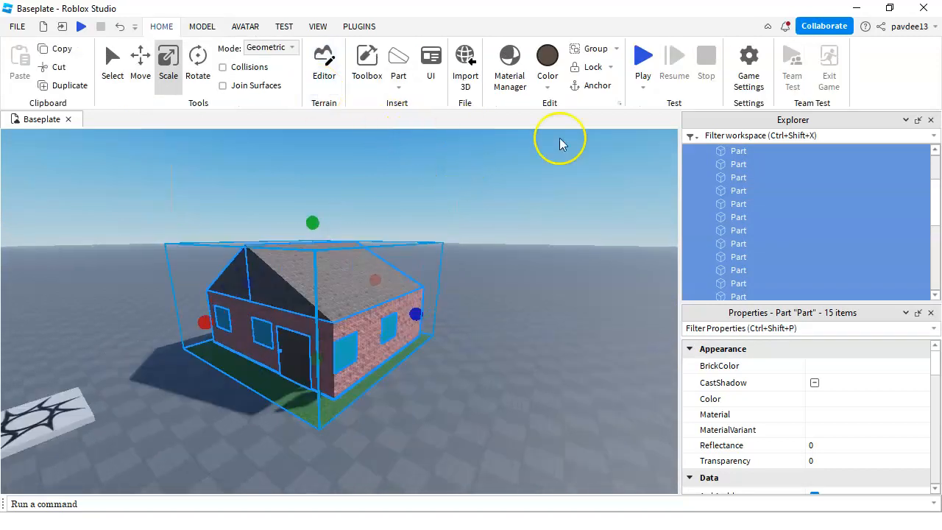
{"action": "left_click", "coordinate": [592, 86]}
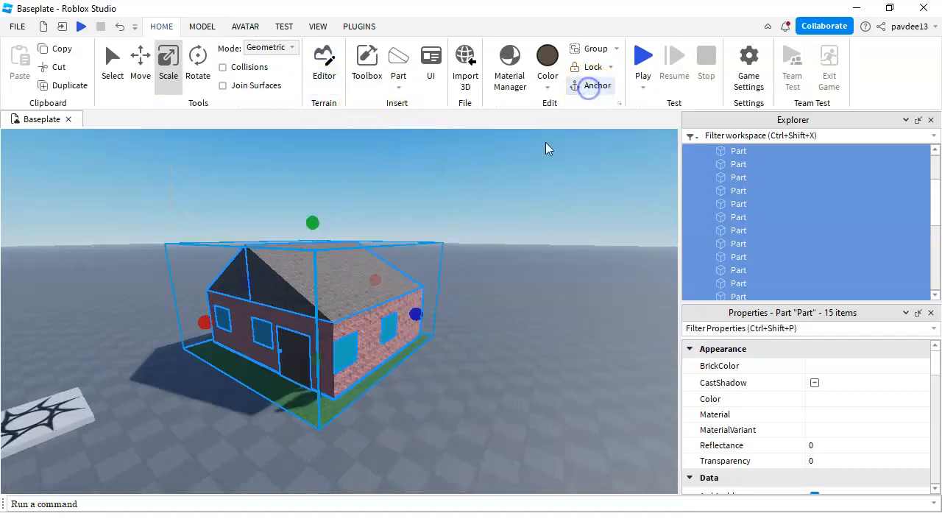
{"action": "left_click", "coordinate": [493, 197]}
Select all the house parts again, group them as a model, and clear the selection.
{"action": "key", "text": "a"}
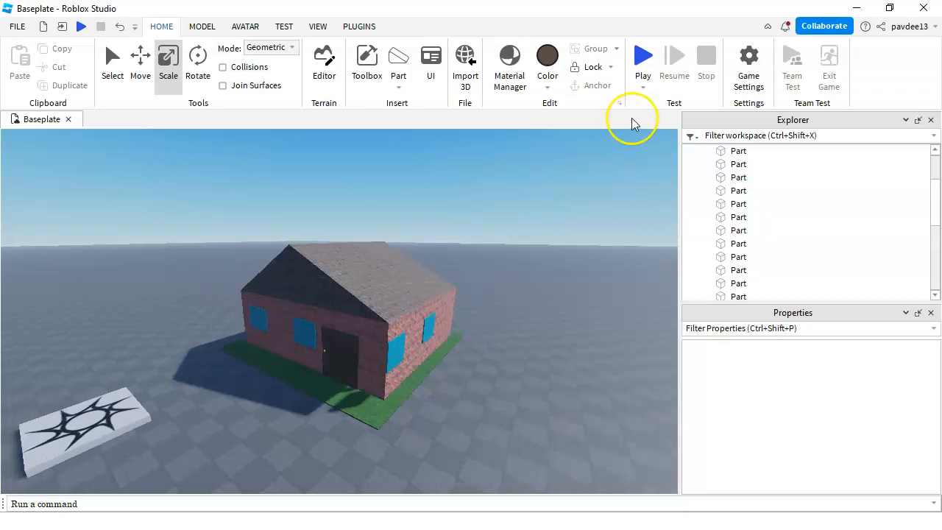
{"action": "right_click_drag", "start_coordinate": [545, 265], "coordinate": [542, 259]}
{"action": "left_click_drag", "start_coordinate": [164, 179], "coordinate": [539, 362]}
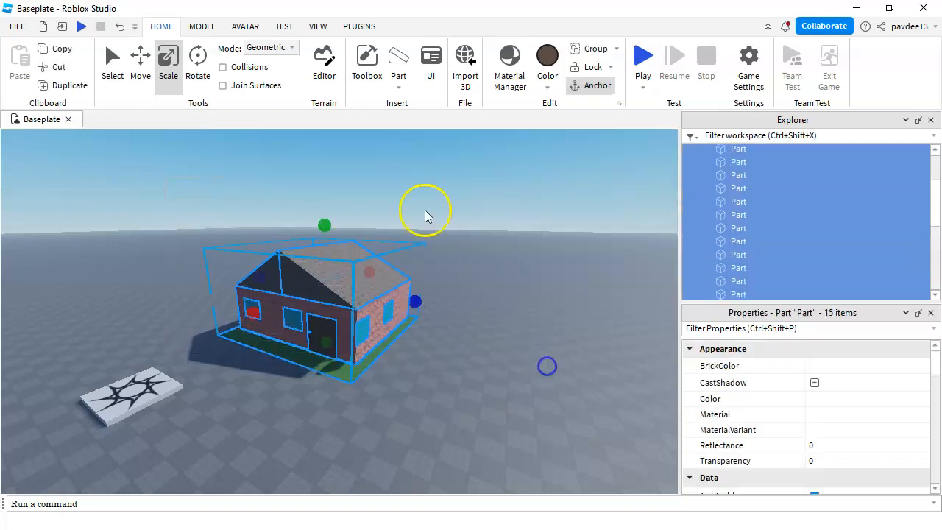
{"action": "scroll", "coordinate": [425, 212], "scroll_direction": "up", "scroll_amount": 10}
{"action": "right_click_drag", "start_coordinate": [214, 308], "coordinate": [213, 308]}
{"action": "left_click", "coordinate": [284, 140]}
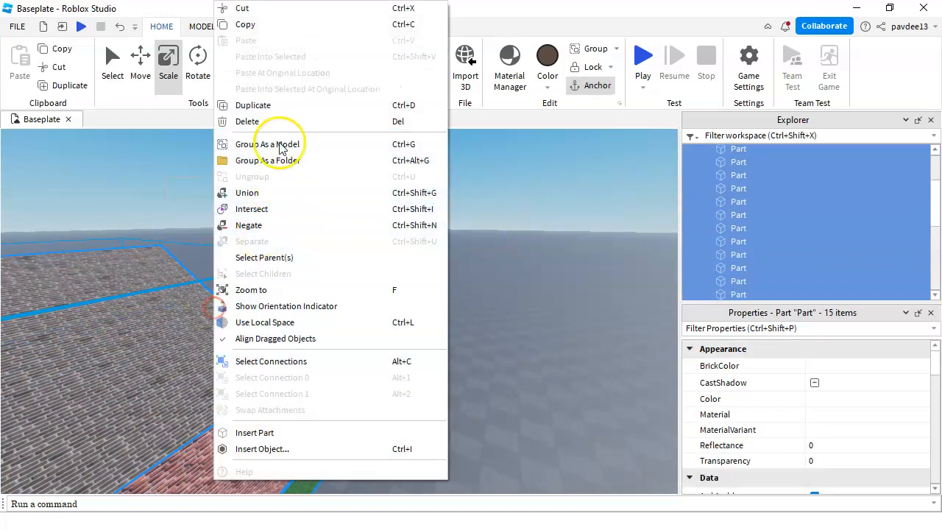
{"action": "left_click", "coordinate": [448, 220]}
{"action": "left_click", "coordinate": [589, 87]}
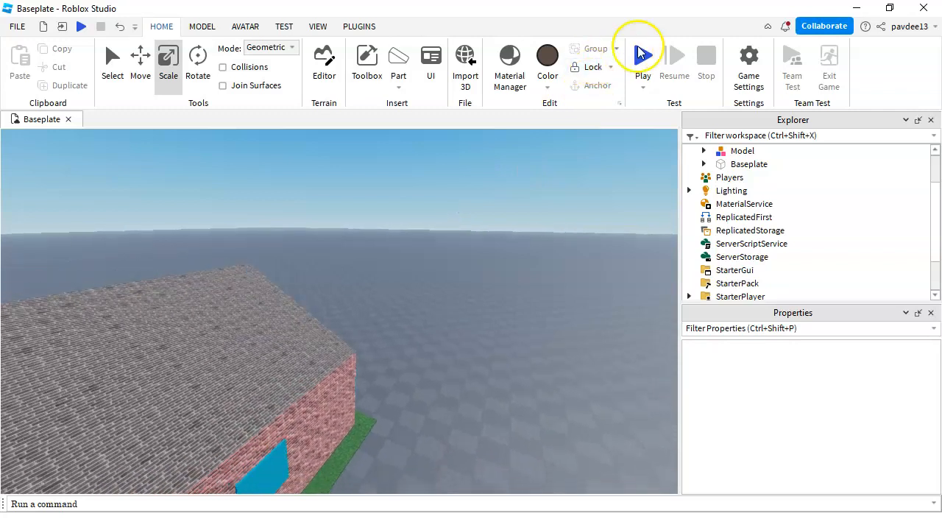
Start a playtest and walk the character from the spawn point up to the front door and window of the house.
{"action": "left_click", "coordinate": [645, 48]}
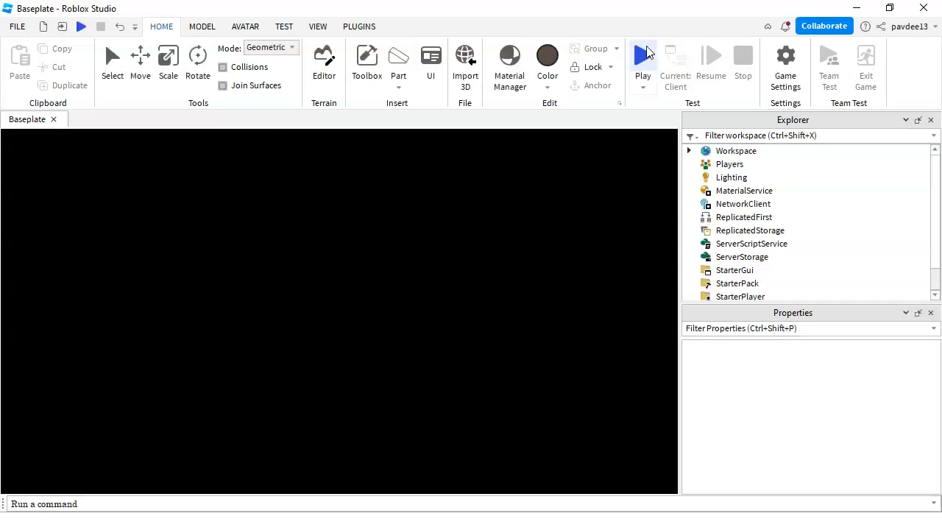
{"action": "left_click", "coordinate": [644, 55]}
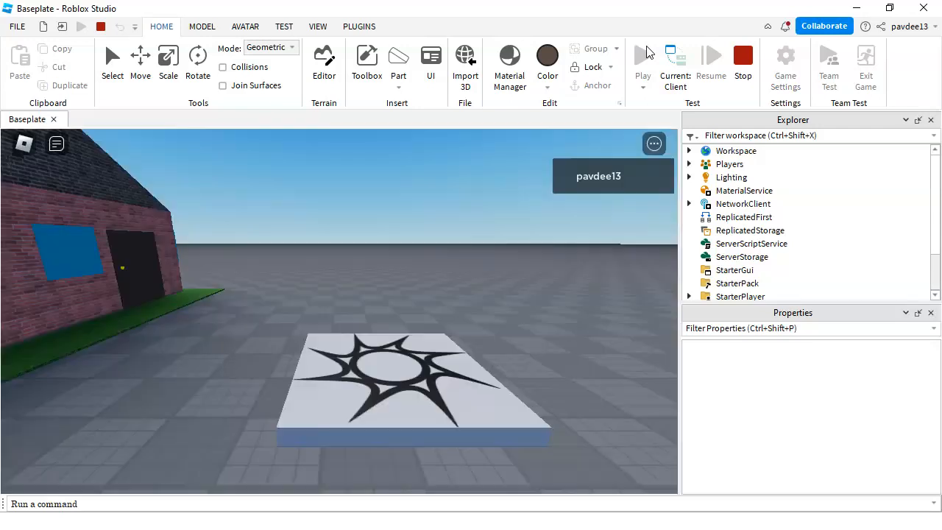
{"action": "left_click", "coordinate": [484, 214]}
{"action": "key", "text": "Up"}
{"action": "key", "text": "Left"}
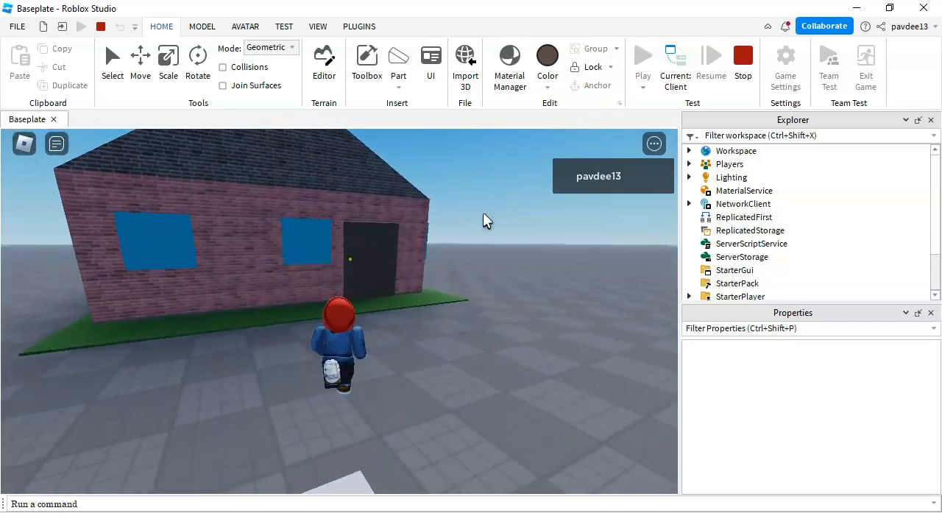
{"action": "key", "text": "Up"}
{"action": "key", "text": "Right"}
{"action": "key", "text": "Left"}
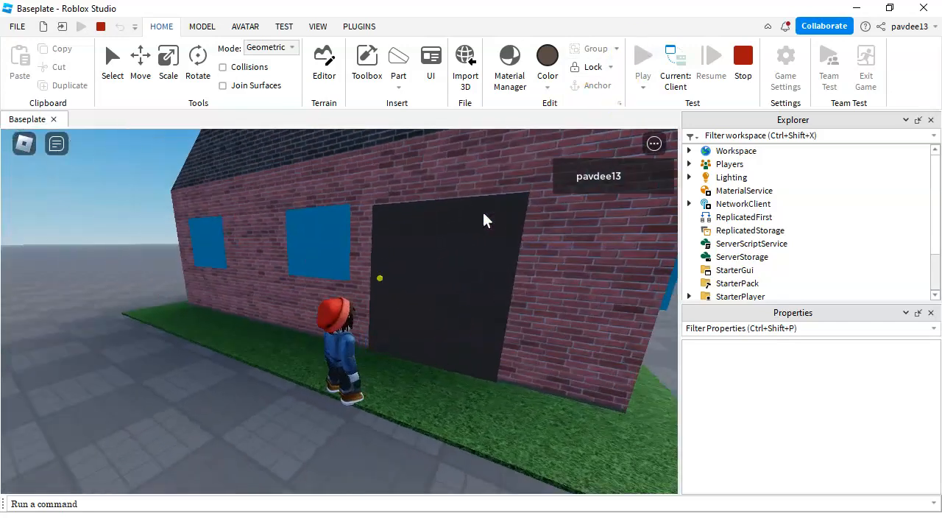
{"action": "key", "text": "Up"}
{"action": "key", "text": "Right"}
{"action": "key", "text": "Left"}
{"action": "key", "text": "Right"}
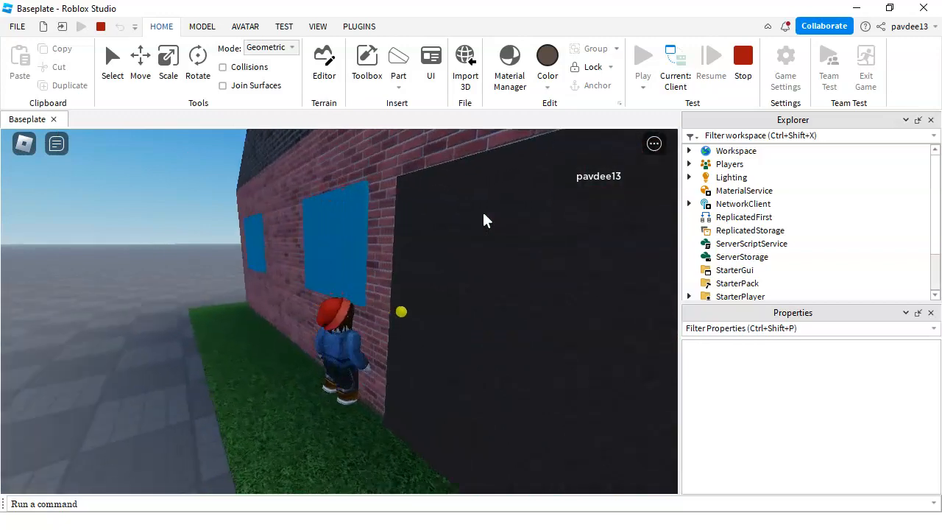
Walk the character away from the door to the house's side corner and back along the front lawn, ending facing the camera.
{"action": "key", "text": "Right"}
{"action": "key", "text": "Down"}
{"action": "key", "text": "Left"}
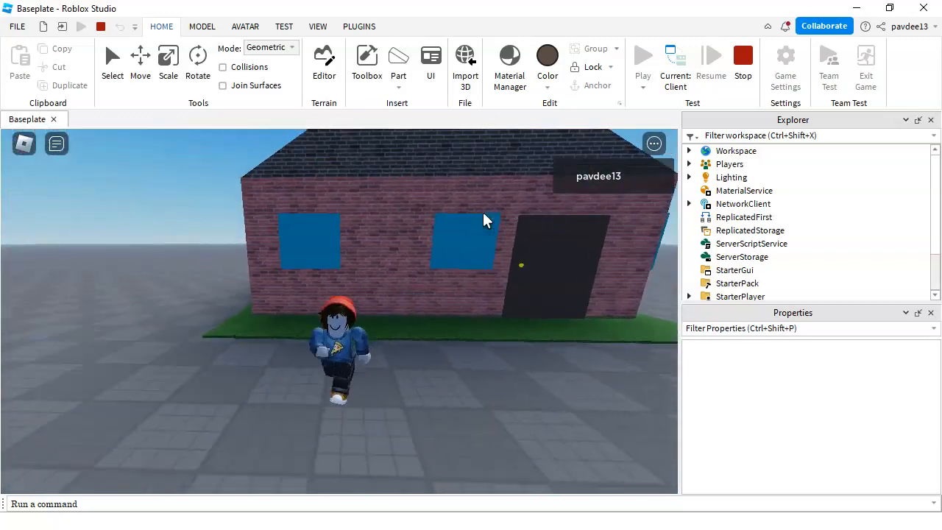
{"action": "key", "text": "Left"}
{"action": "key", "text": "Up"}
{"action": "key", "text": "Right"}
{"action": "key", "text": "Down"}
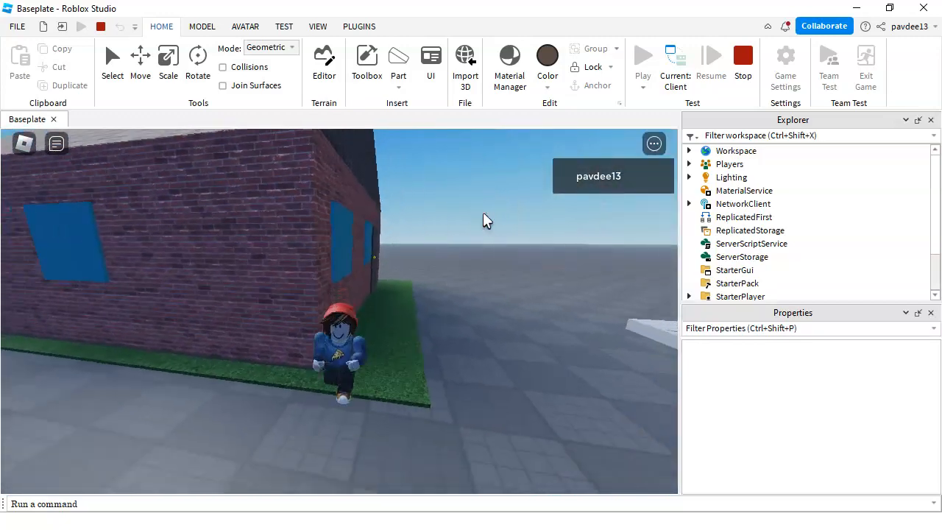
{"action": "key", "text": "Right"}
{"action": "key", "text": "Up"}
{"action": "key", "text": "Left"}
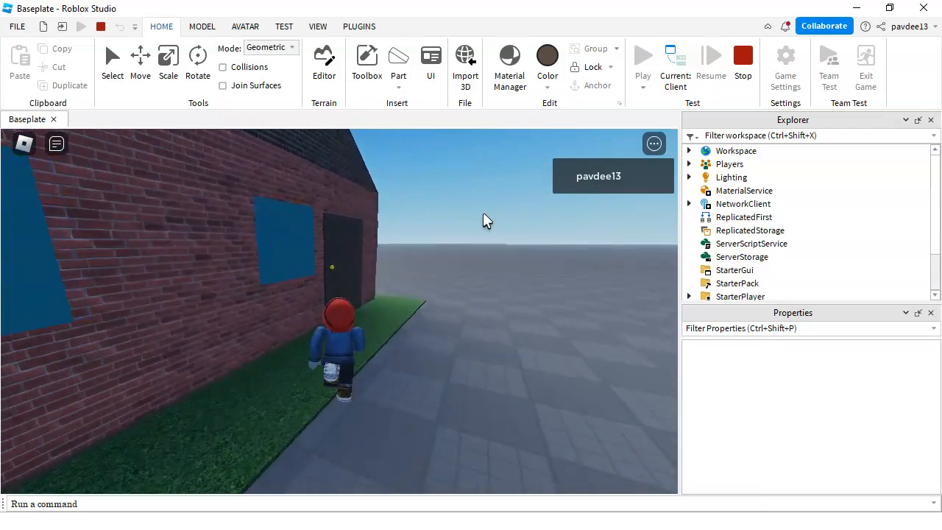
{"action": "key", "text": "Down"}
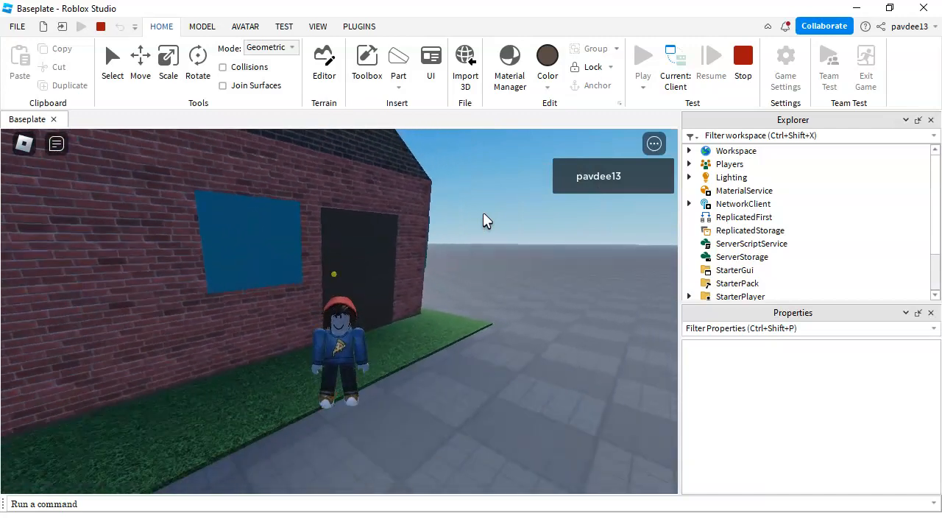
Open the in-game chat and begin a message starting with "By".
{"action": "key", "text": "slash"}
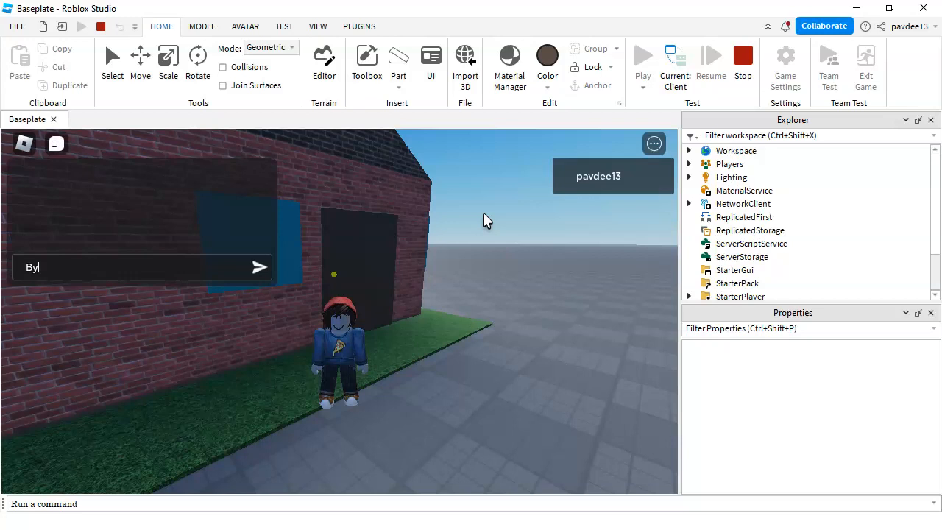